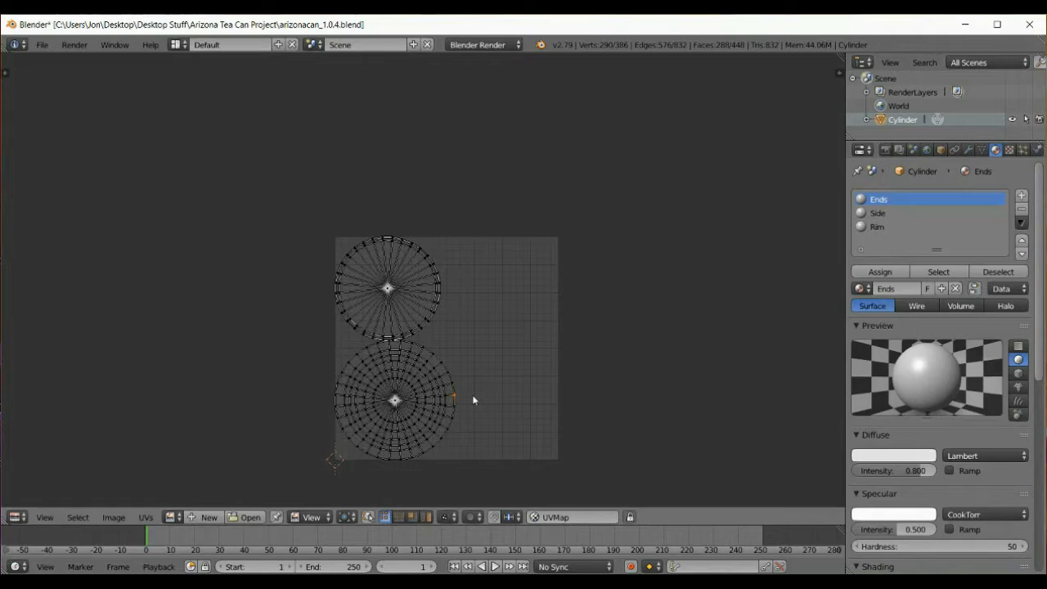
- Select the whole lower circular UV island and move it onto the upper circular island so their centres roughly coincide
key(ctrl+l)
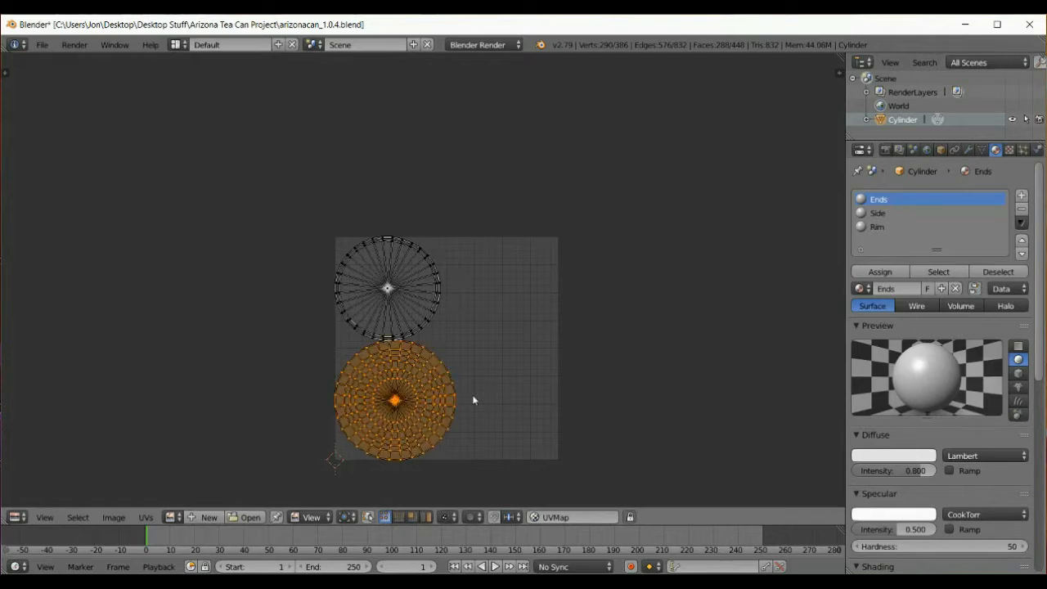
key(g)
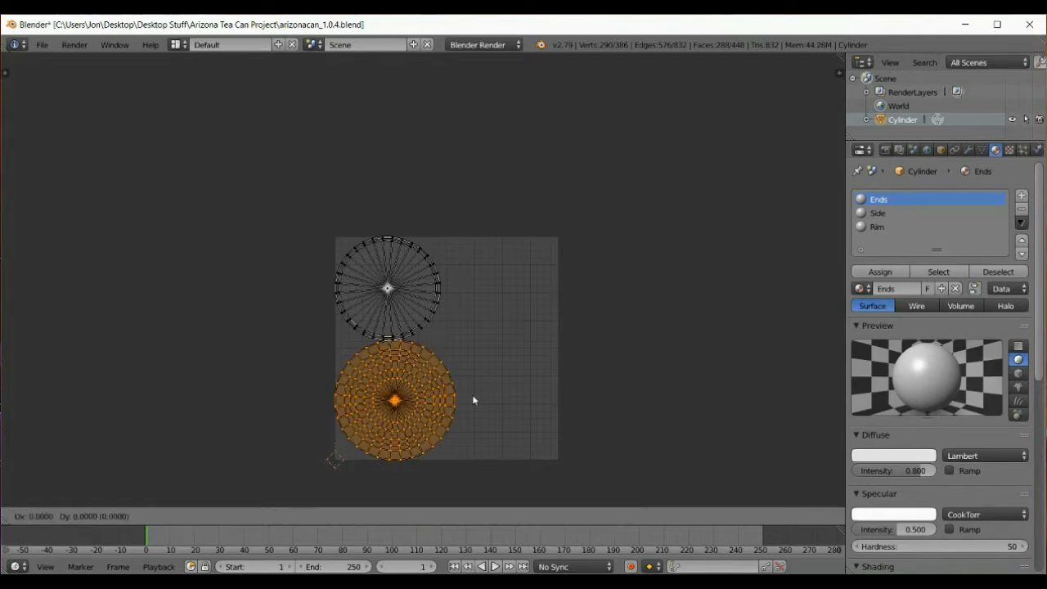
click(467, 284)
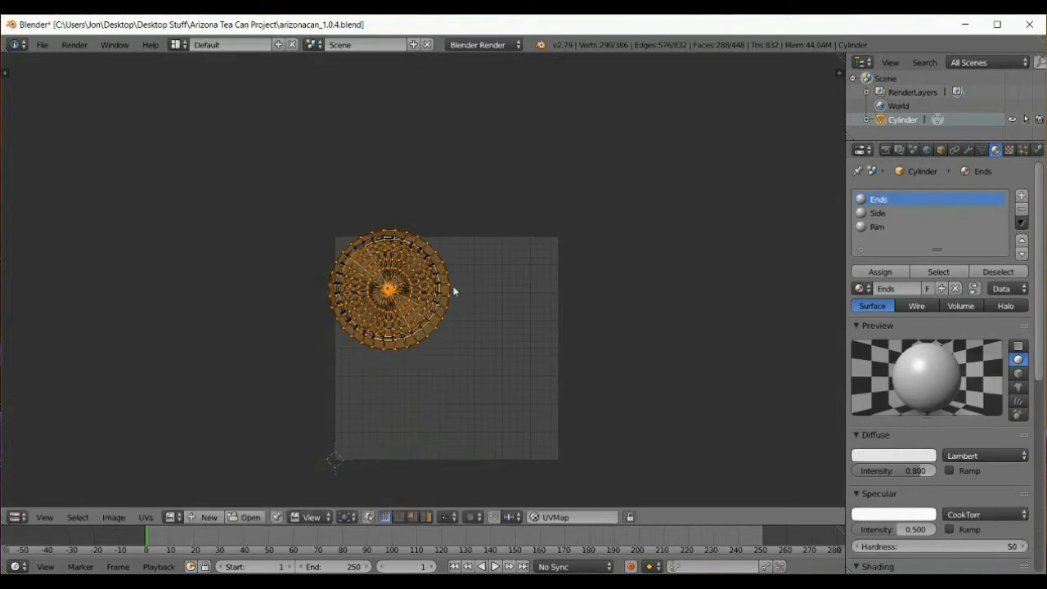
scroll(362, 291, up, 4)
scroll(339, 282, up, 5)
scroll(319, 290, down, 2)
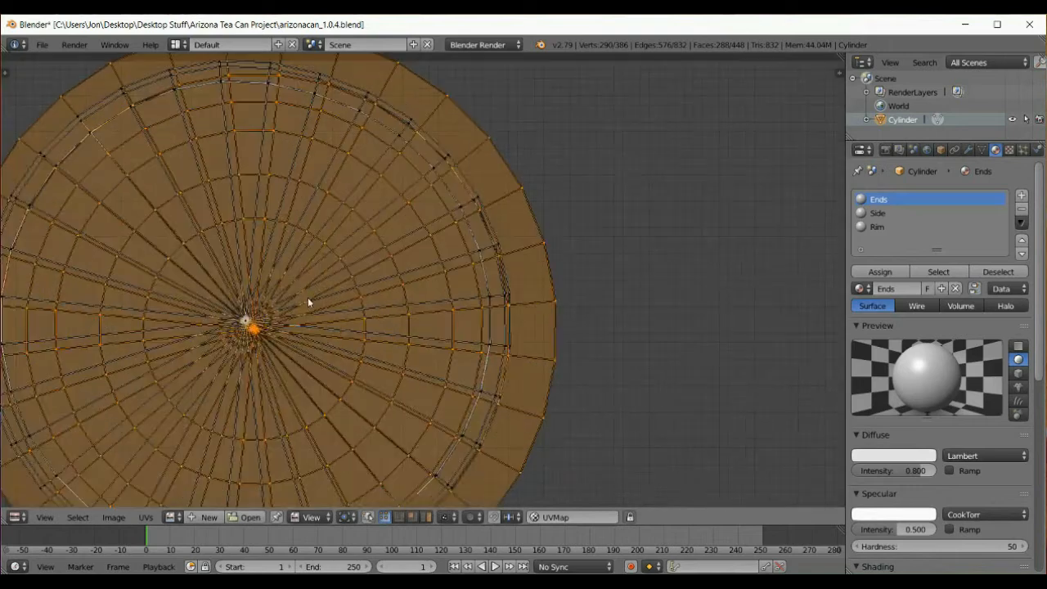
key(g)
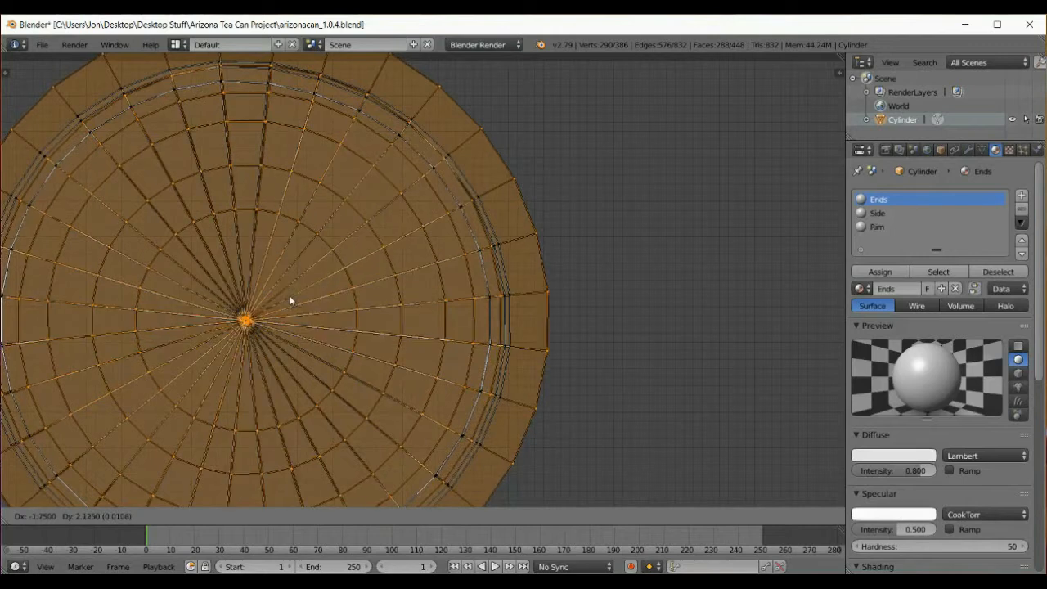
click(289, 296)
scroll(311, 294, down, 2)
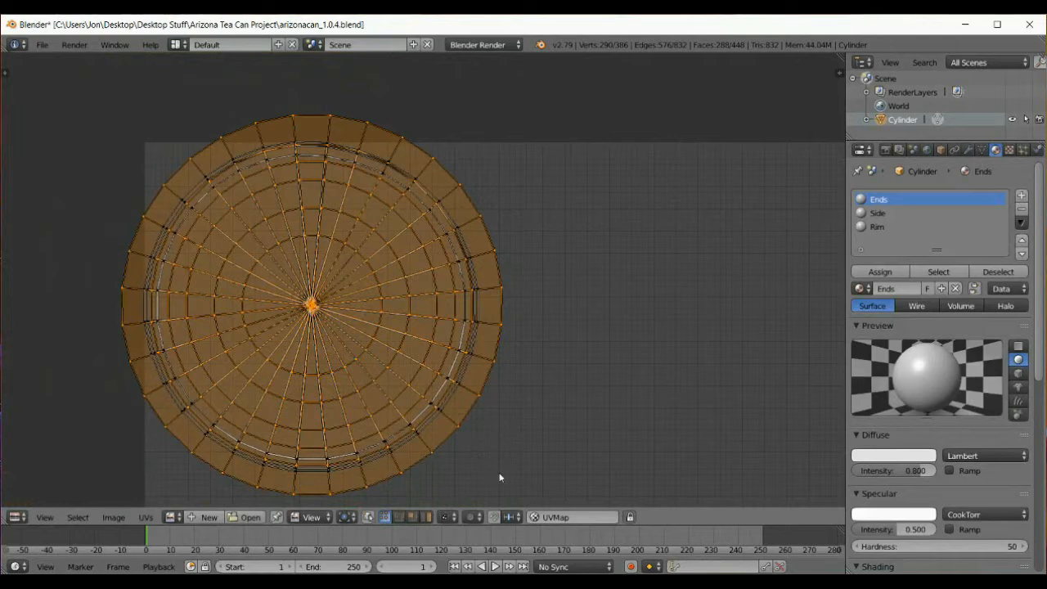
- Scale the overlaid UV island down to about 0.86 and shift it to fit within the other island's outline
key(s)
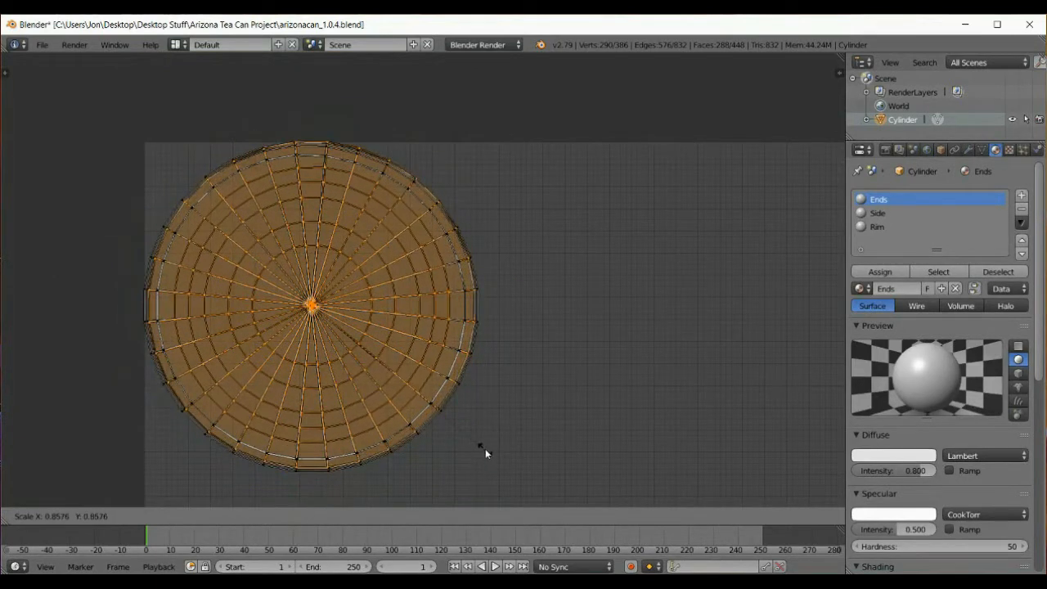
click(485, 448)
key(g)
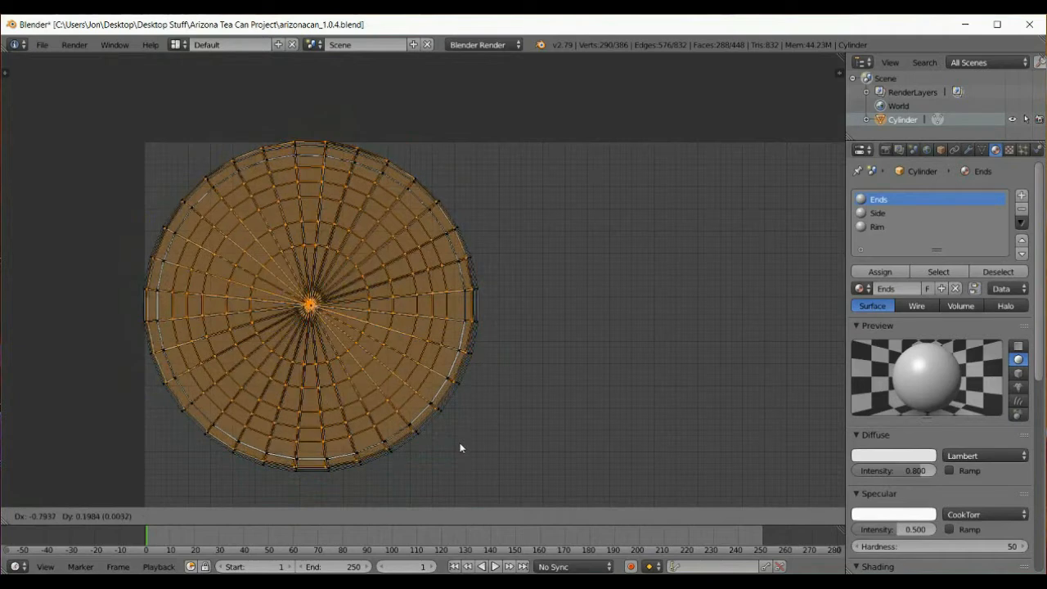
click(459, 447)
- Fine-tune the overlaid island's position so its centre vertex sits exactly on the other island's centre
scroll(304, 305, up, 4)
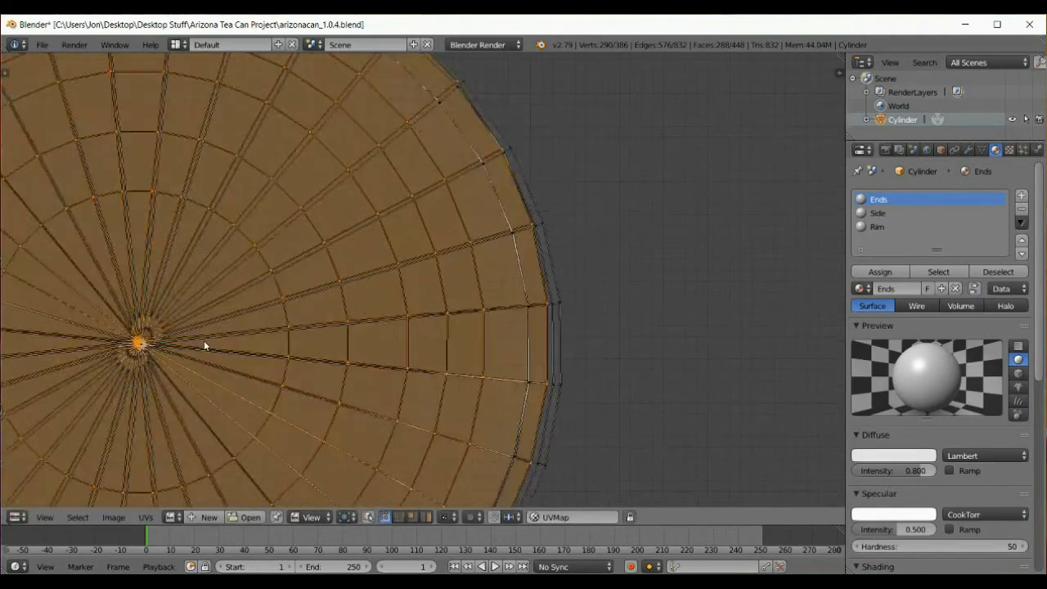
scroll(204, 341, up, 2)
middle_drag(47, 362, 410, 310)
scroll(294, 313, up, 3)
scroll(262, 329, up, 2)
middle_drag(213, 362, 445, 276)
scroll(422, 285, up, 4)
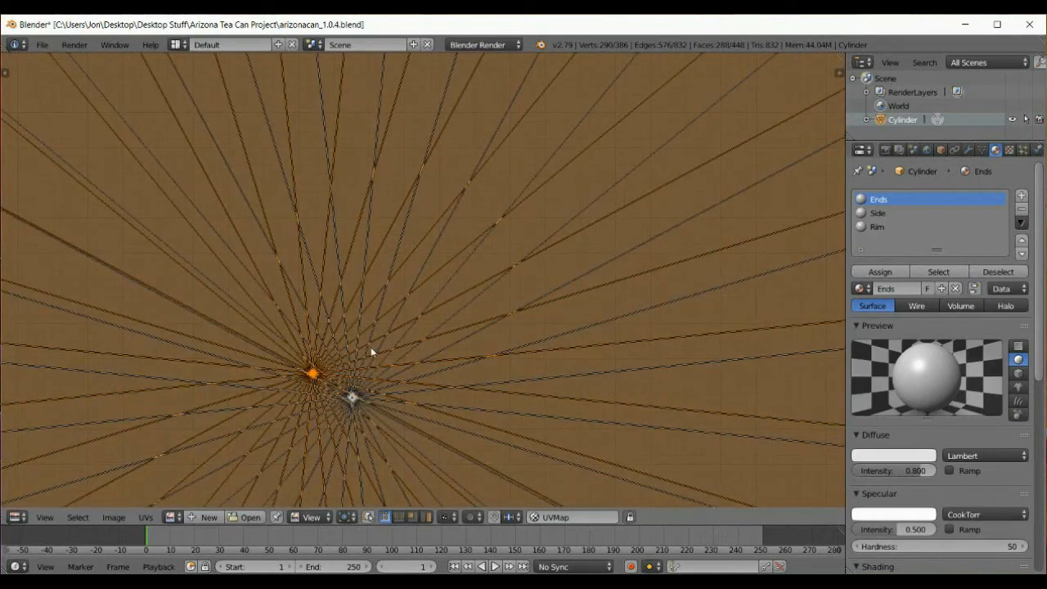
key(g)
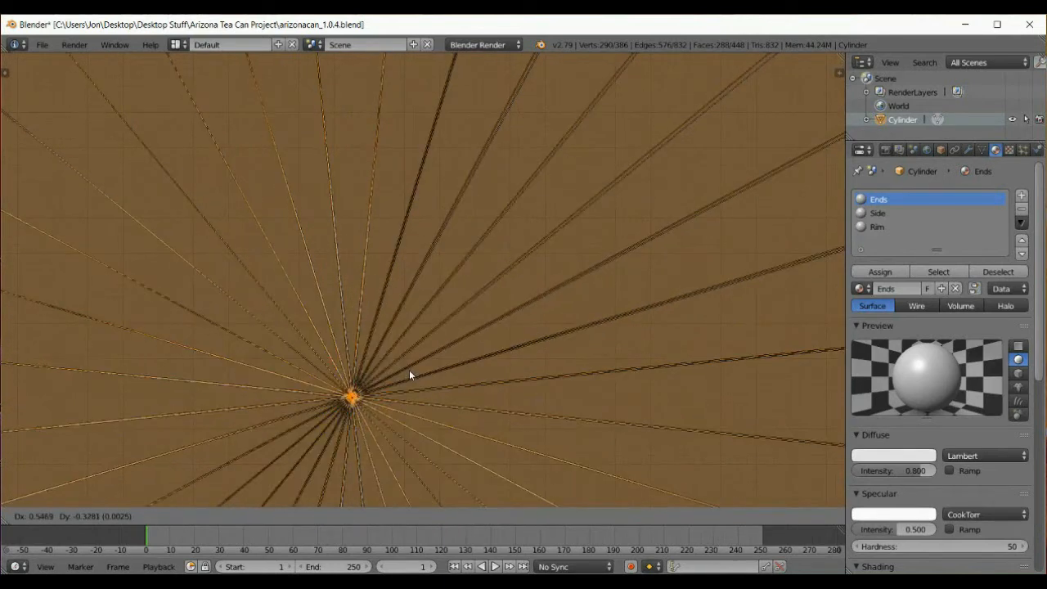
click(409, 370)
- Enlarge the overlaid UV island slightly so its outer edge matches the other island's outline
scroll(409, 360, down, 4)
scroll(422, 334, down, 3)
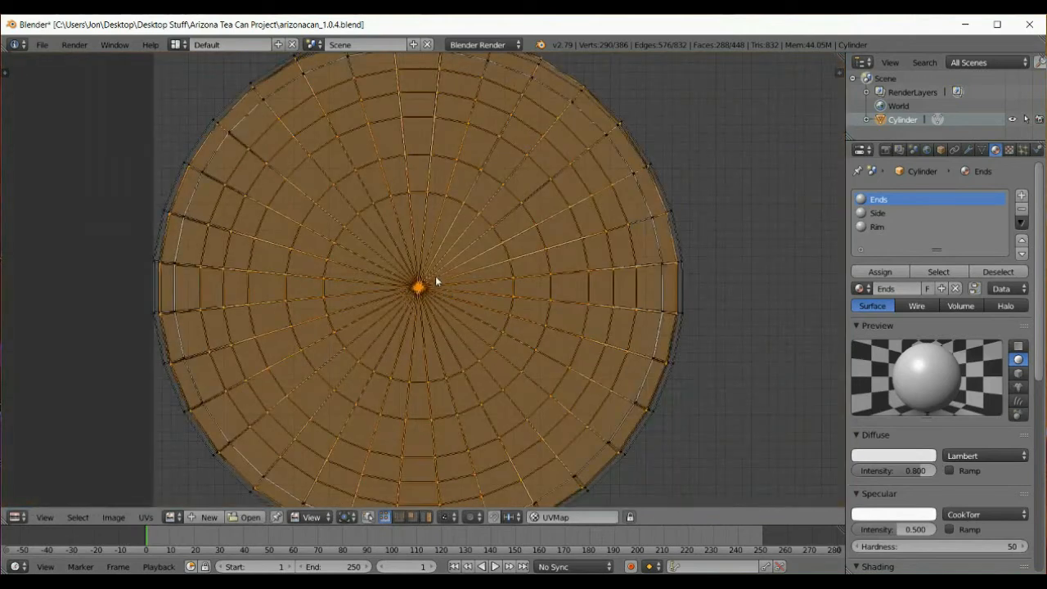
key(s)
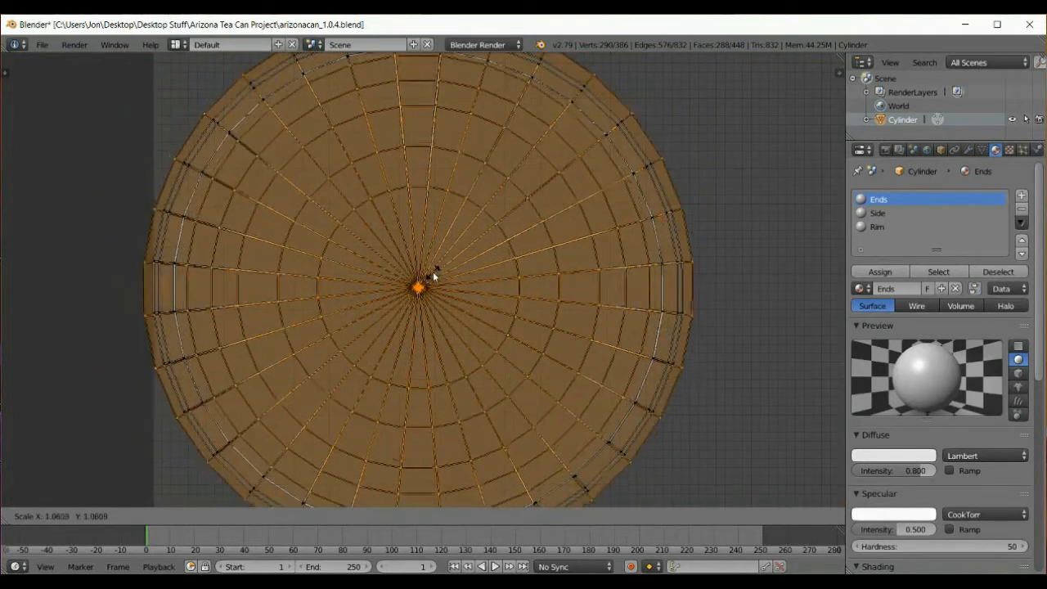
click(433, 271)
- Move the resized island off the other one into the empty lower-right area of the UV square
scroll(438, 270, down, 3)
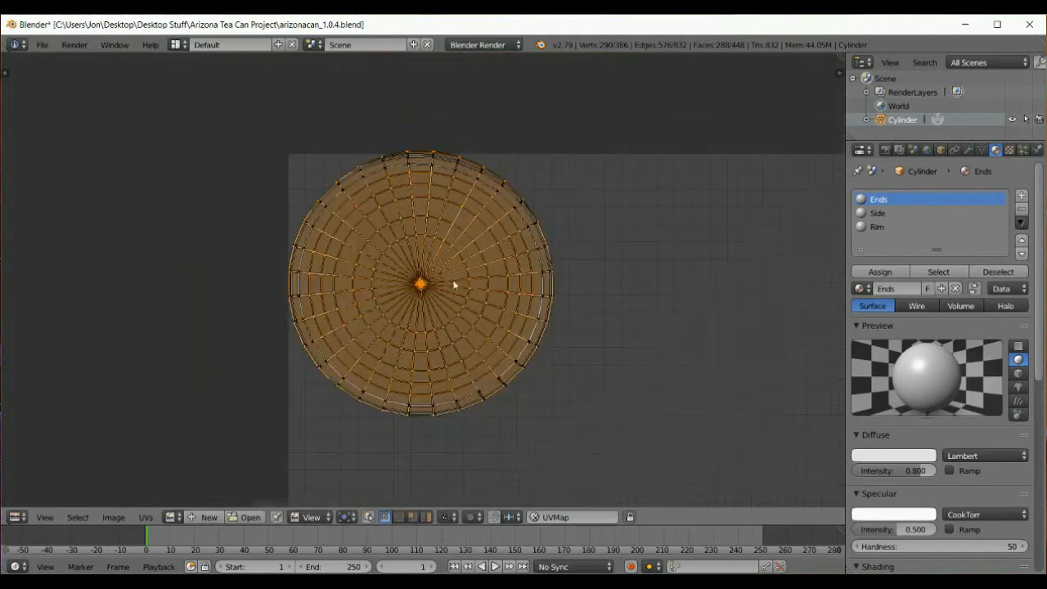
scroll(547, 337, down, 2)
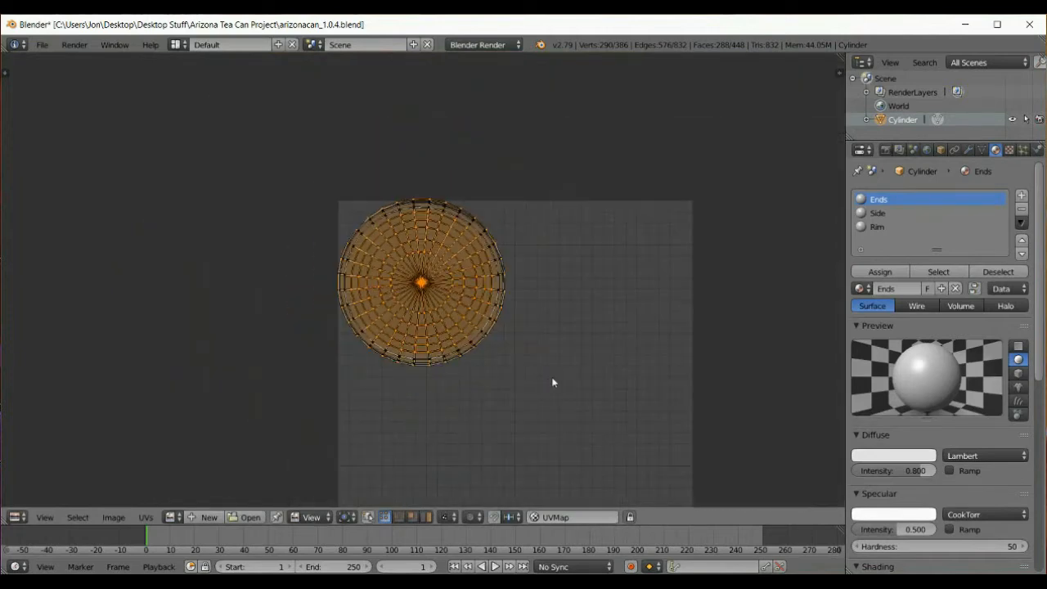
middle_drag(428, 450, 389, 368)
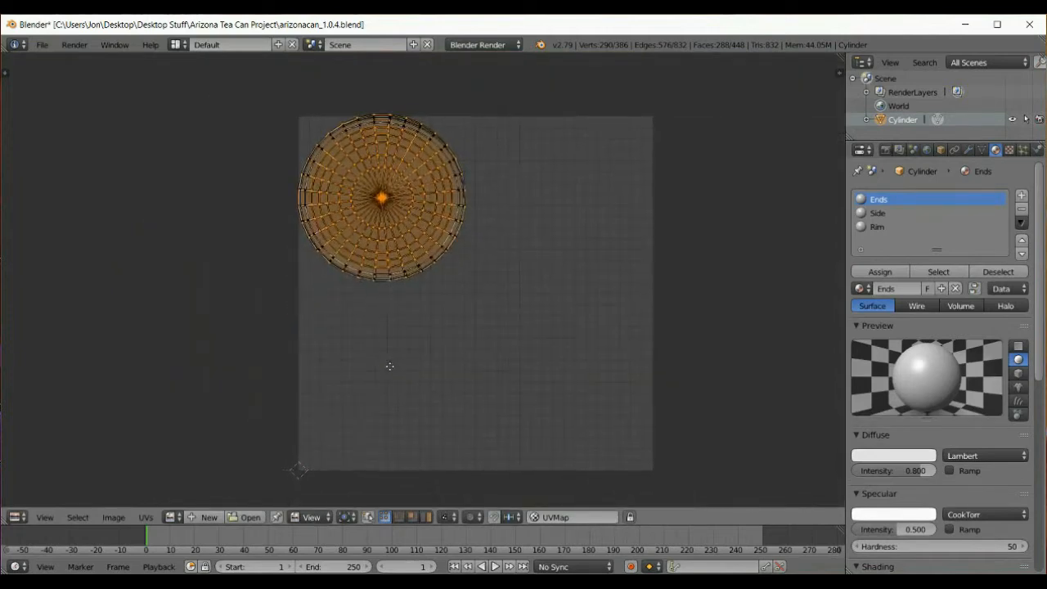
key(g)
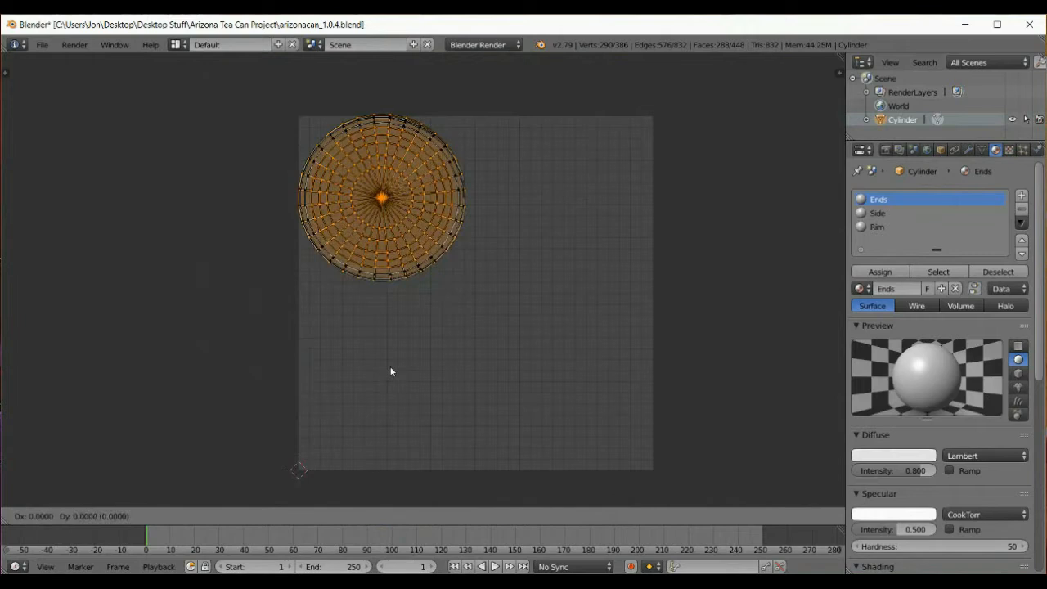
click(553, 85)
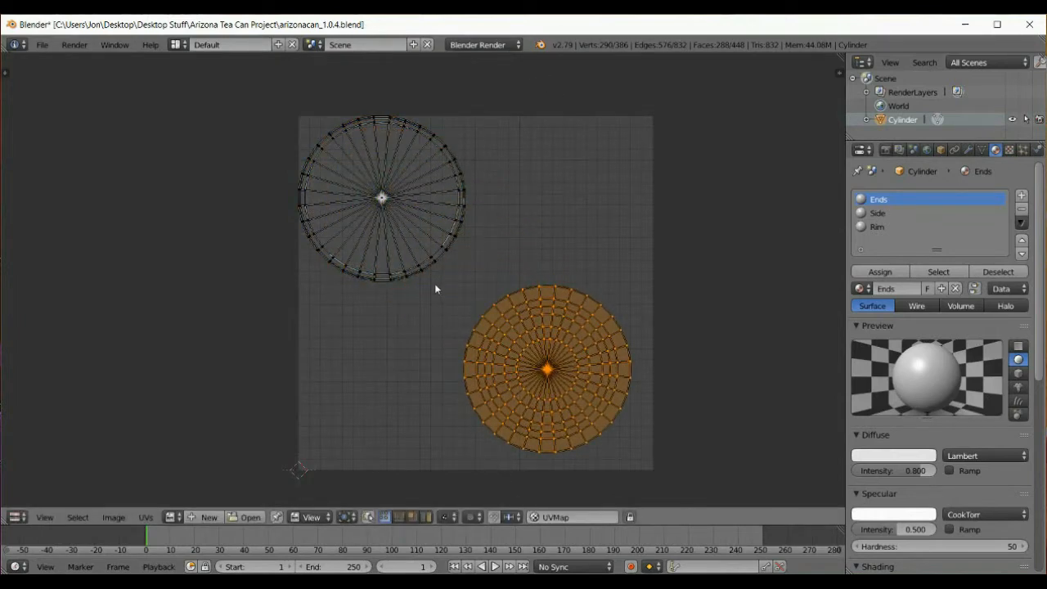
- Select the complete upper-left circular island, move it inward from the corner of the UV square, and clear the UV selection
key(a)
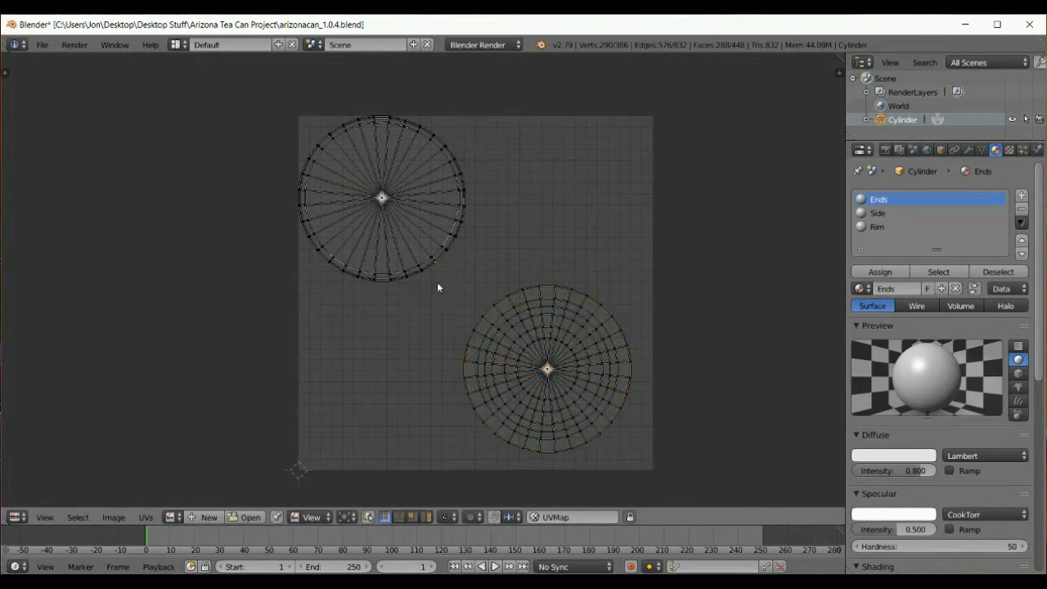
alt+right_click(437, 287)
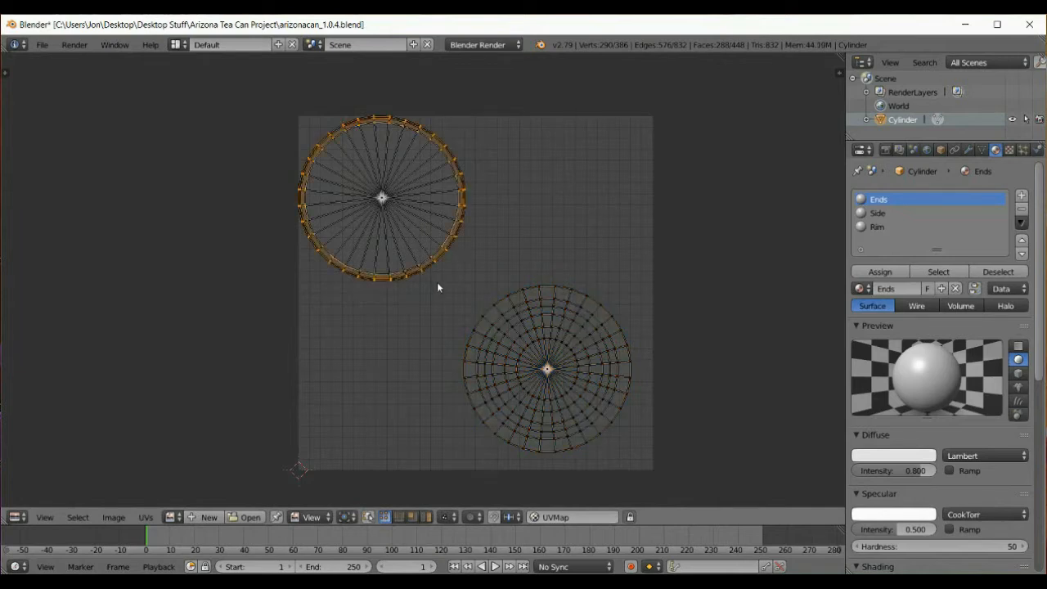
shift+right_click(382, 208)
key(l)
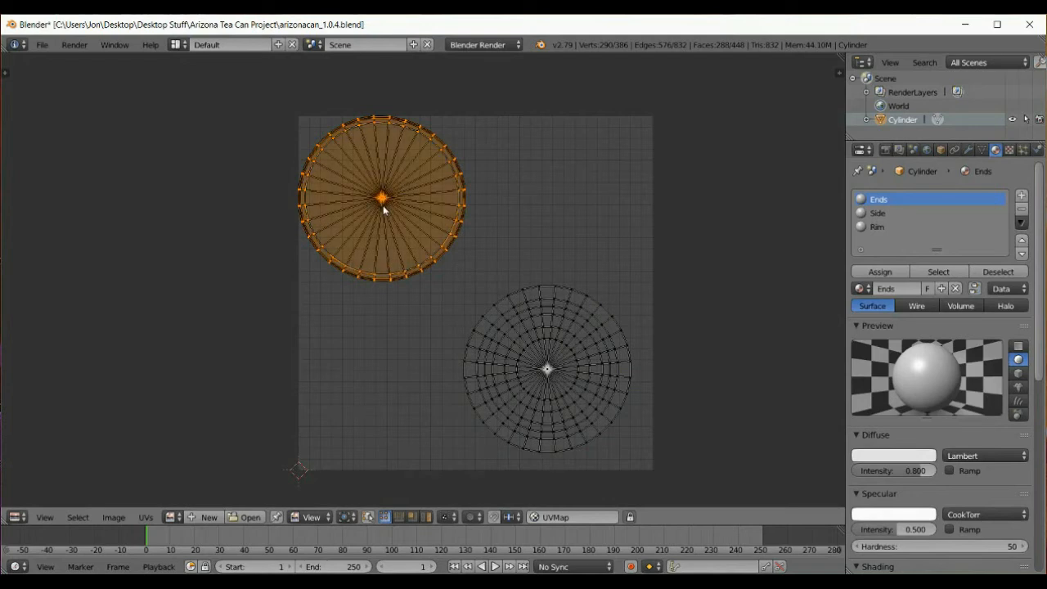
key(g)
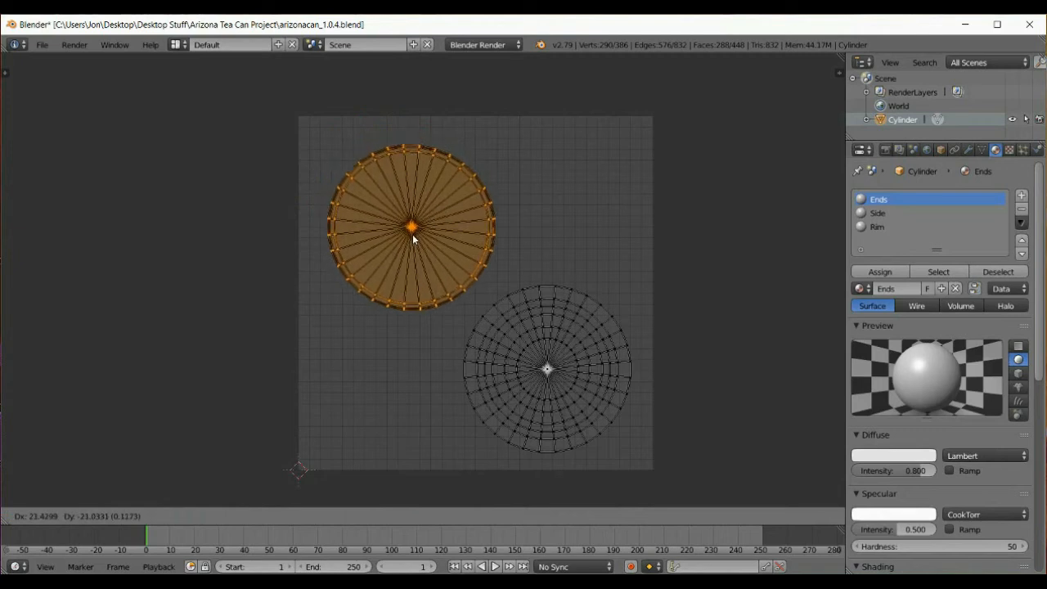
click(413, 238)
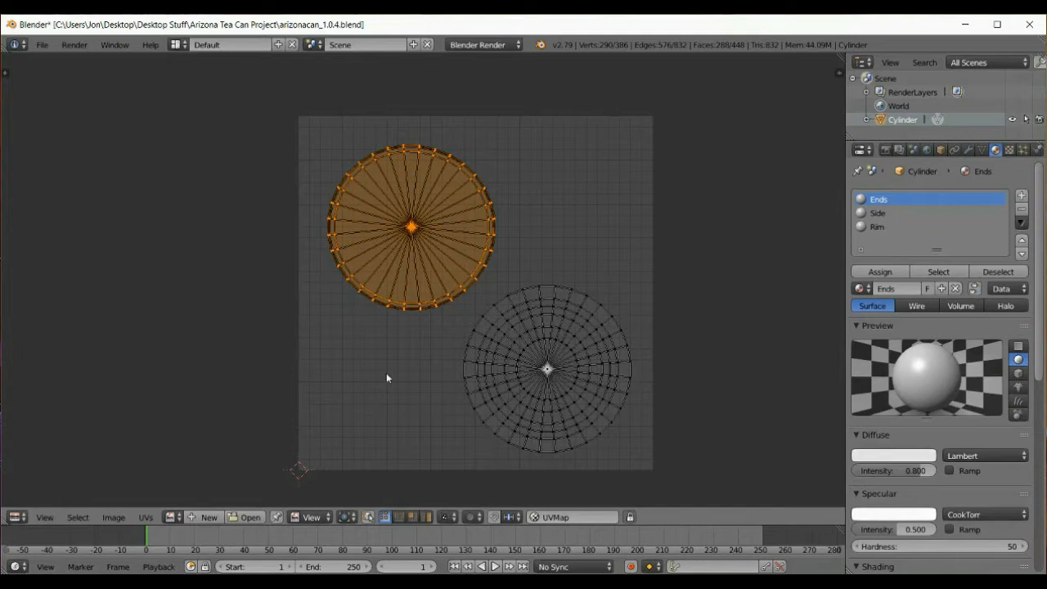
click(79, 517)
click(110, 454)
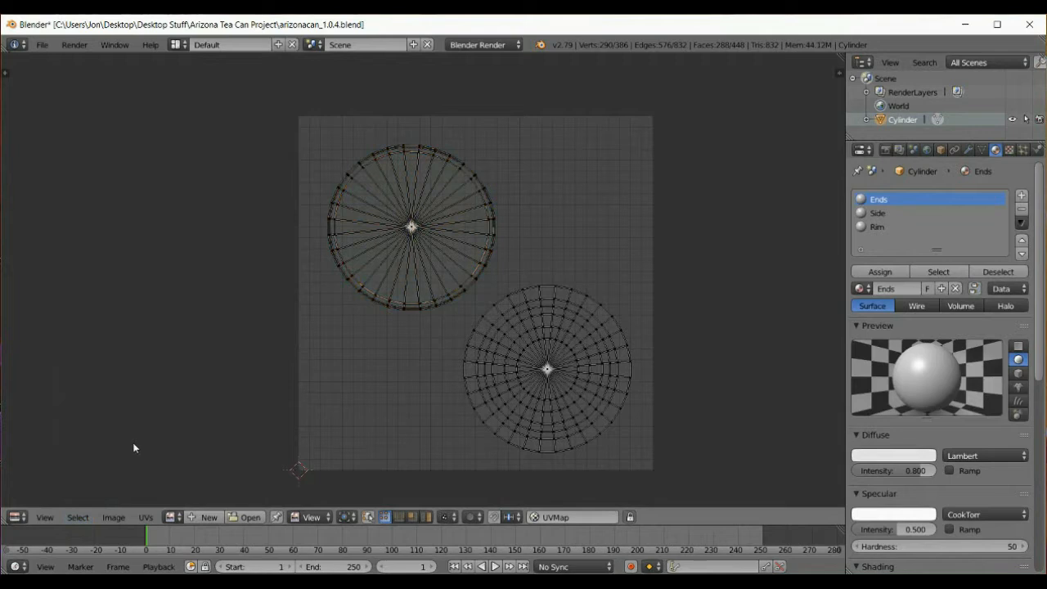
- In the 3D View, replace the current mesh selection with only the faces assigned to the Rim material
click(17, 516)
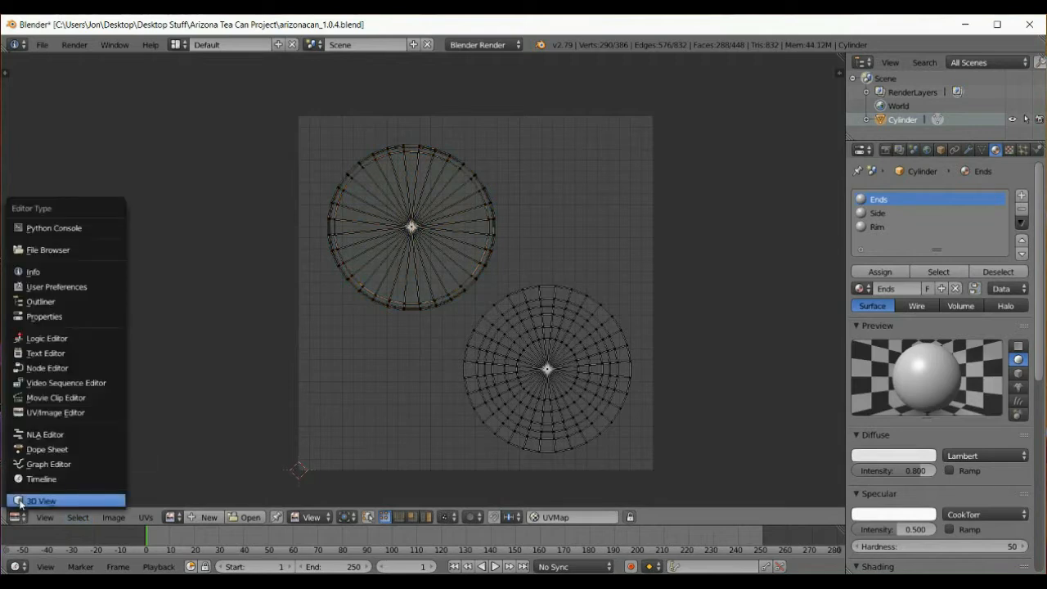
click(21, 500)
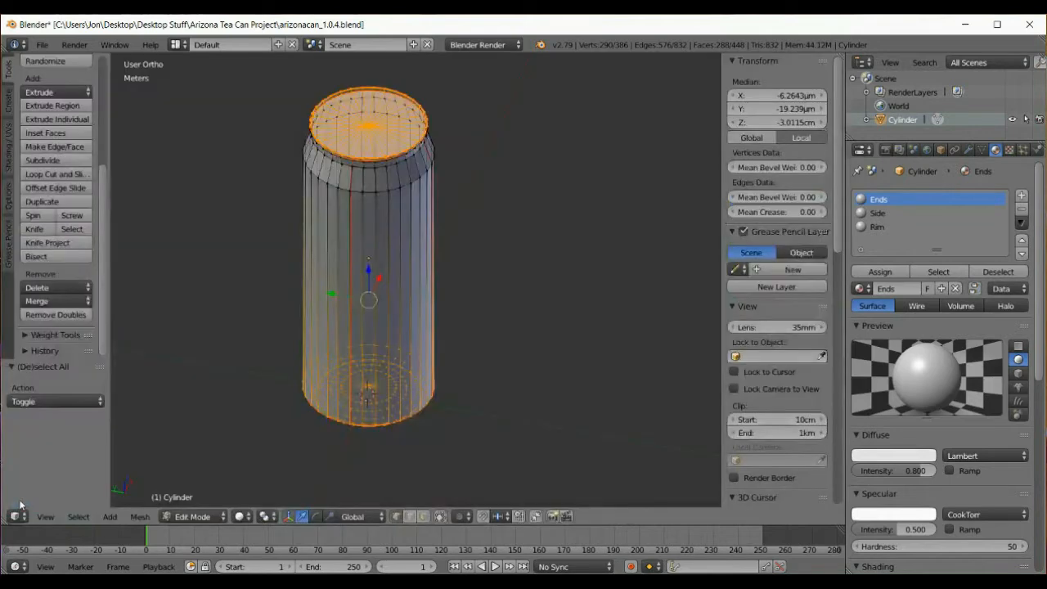
click(78, 518)
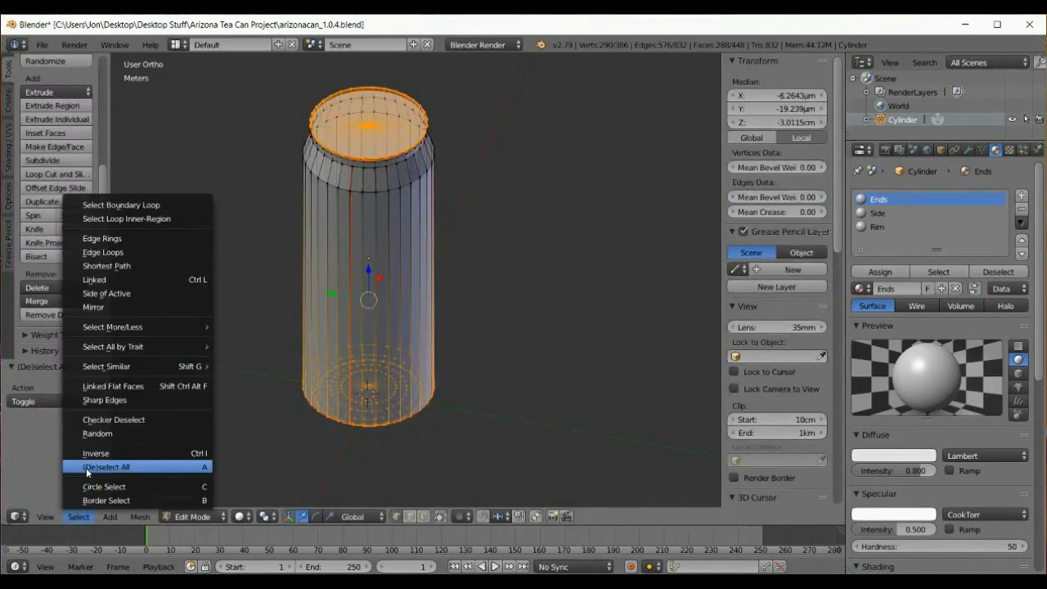
click(86, 468)
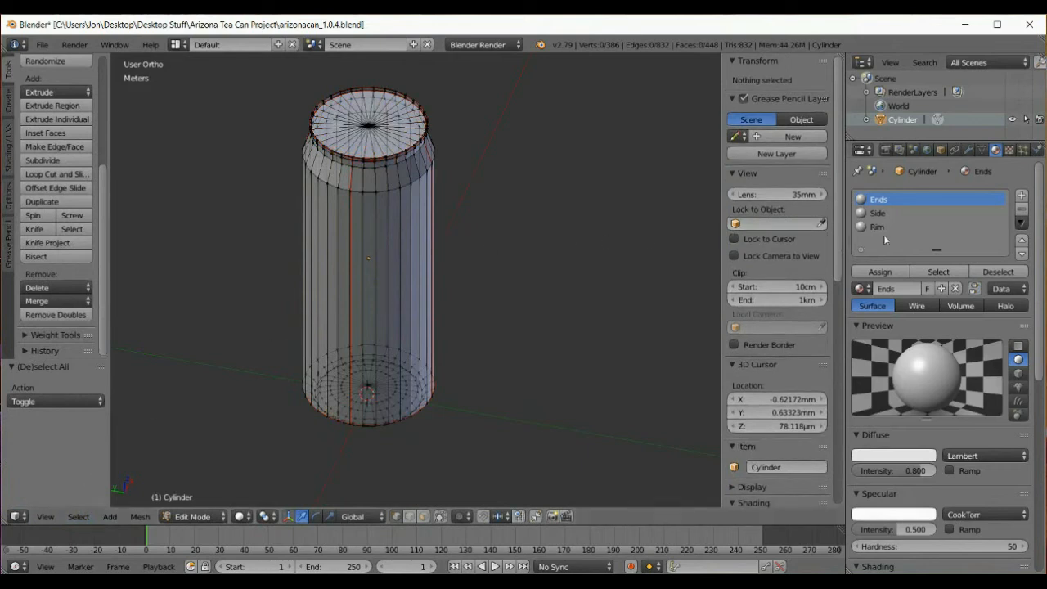
click(895, 226)
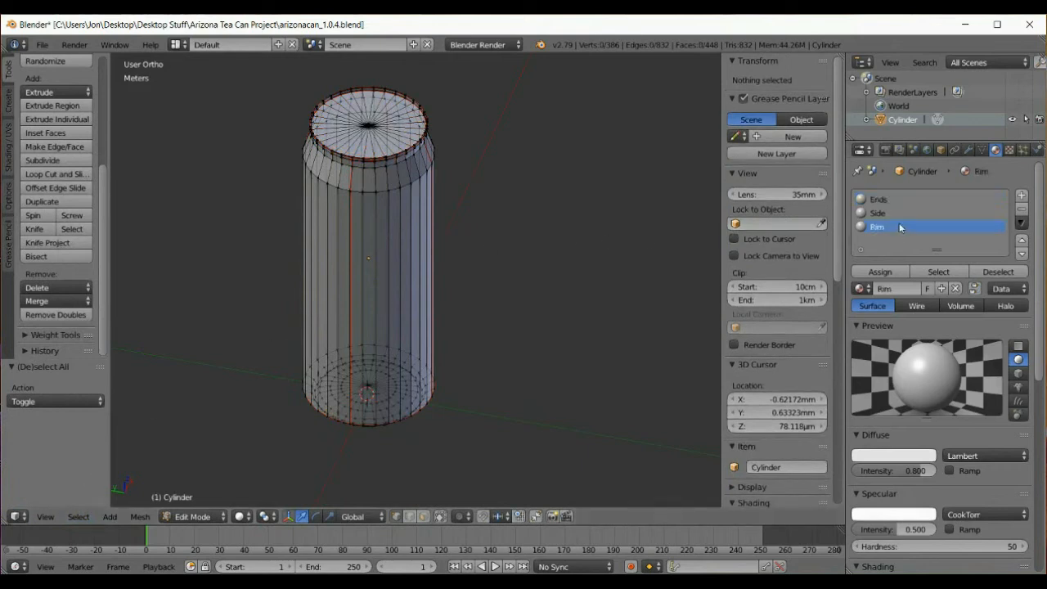
click(922, 272)
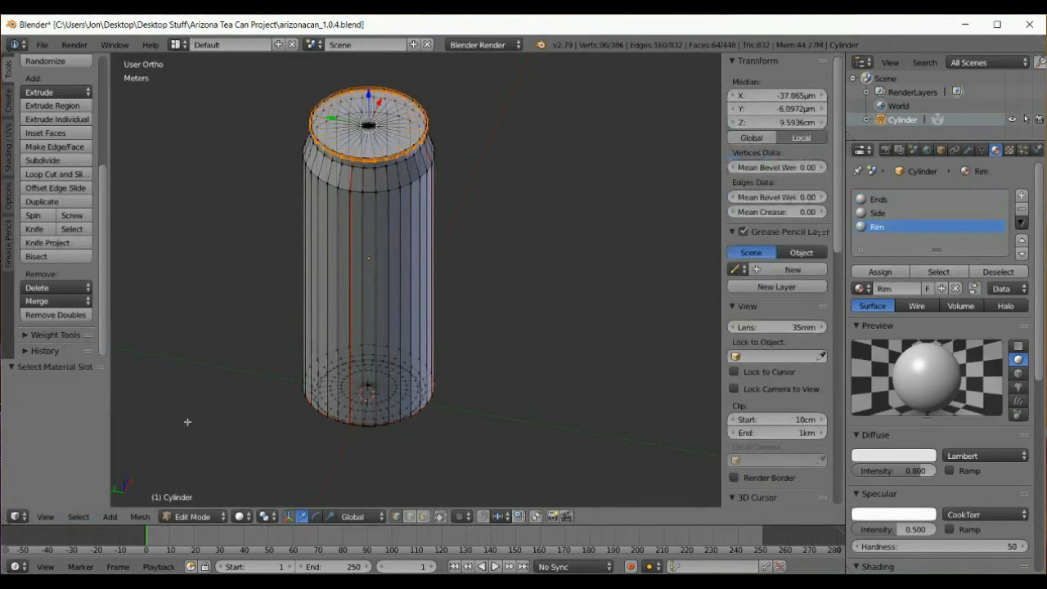
- Unwrap the selected rim faces with the standard Unwrap method and display their layout in the UV/Image Editor
click(140, 516)
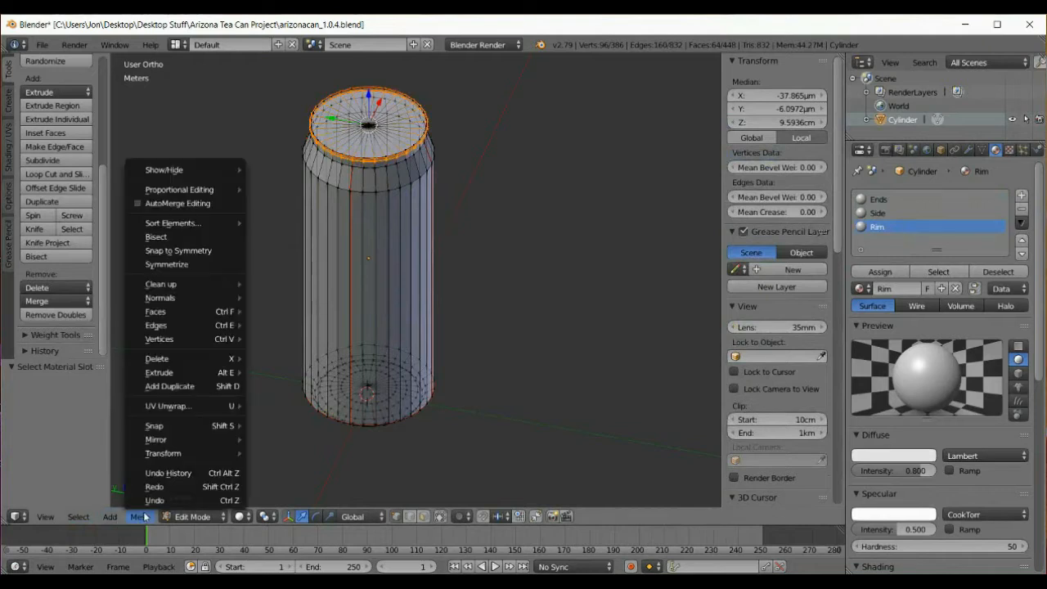
mouse_move(185, 409)
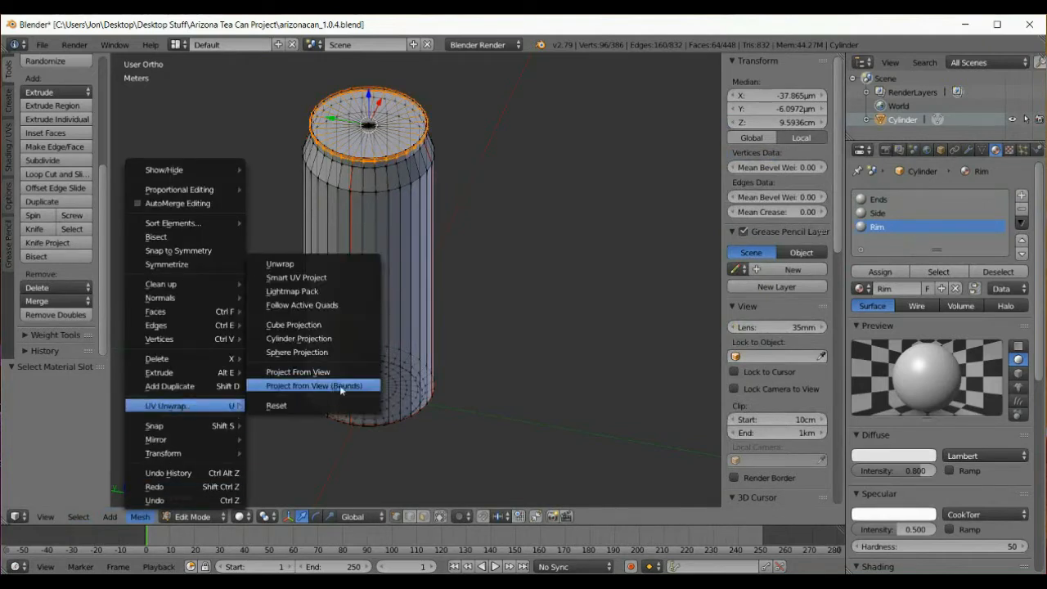
click(303, 266)
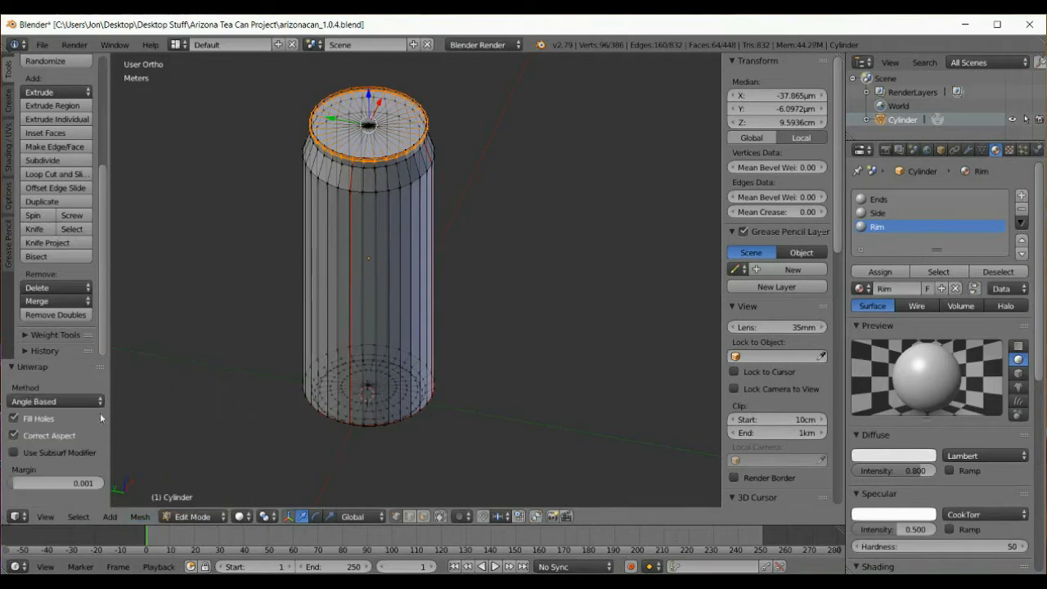
click(16, 517)
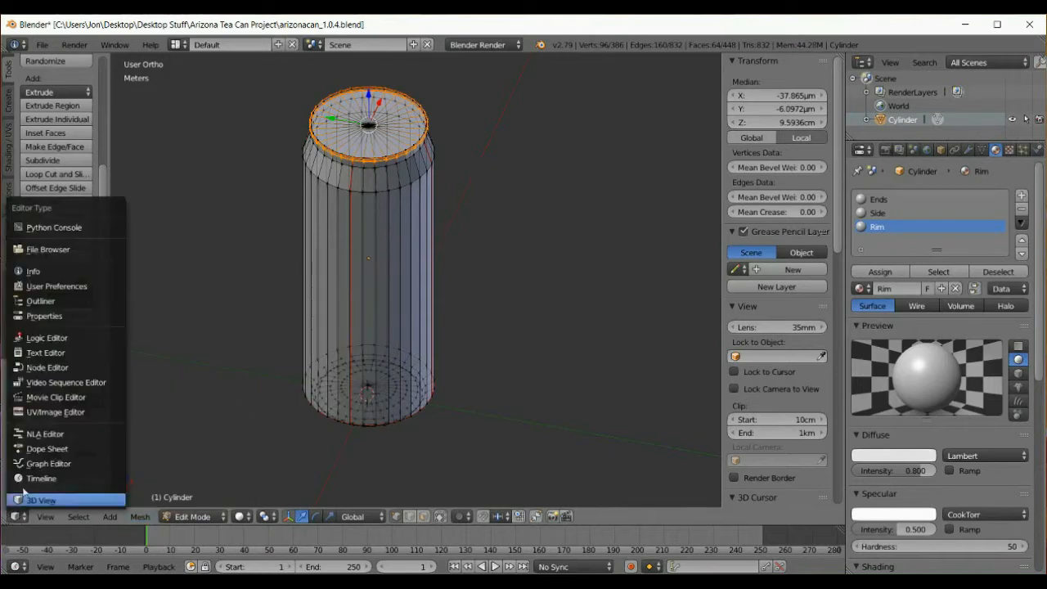
click(49, 411)
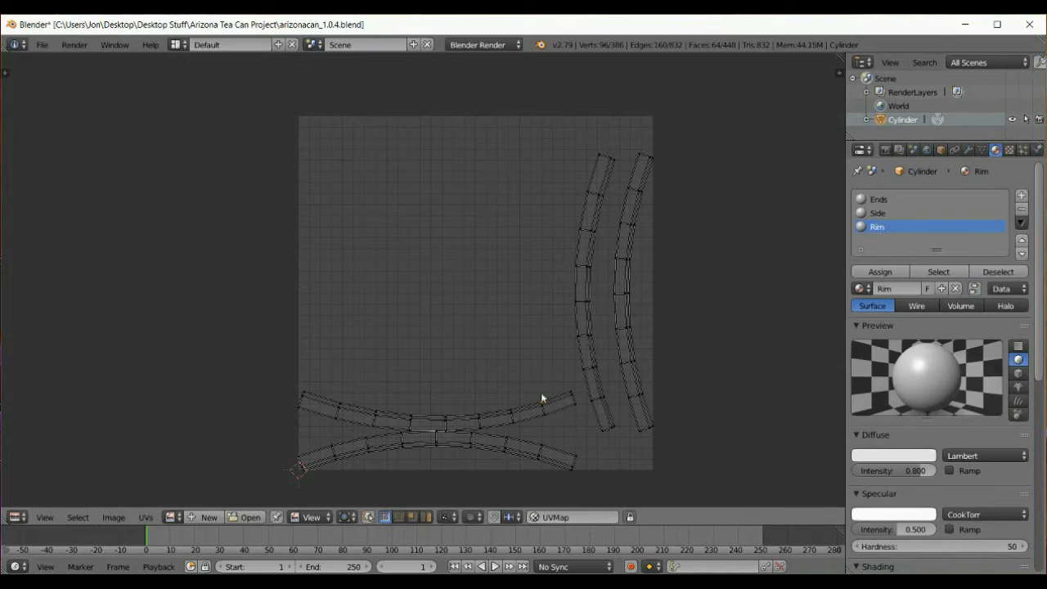
- Move the complete upper horizontal rim island up to the top area of the UV square, away from the island beneath it
key(l)
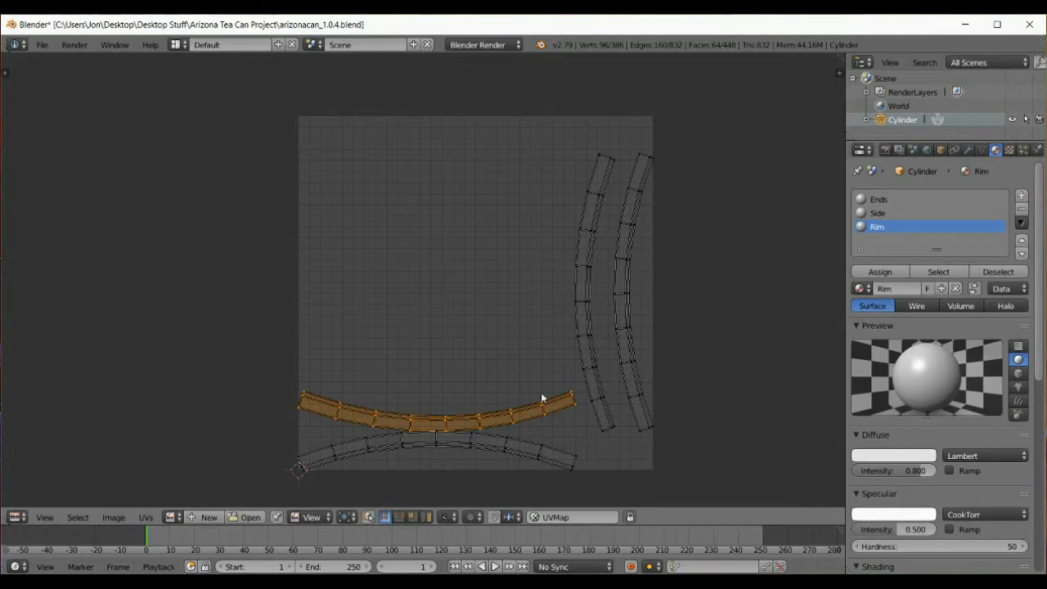
key(g)
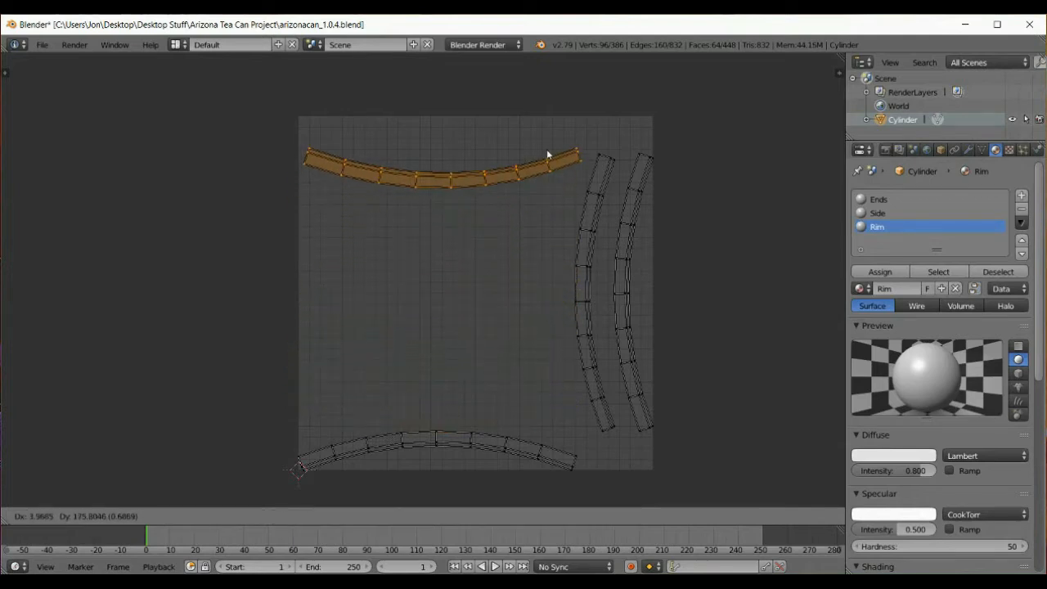
click(553, 154)
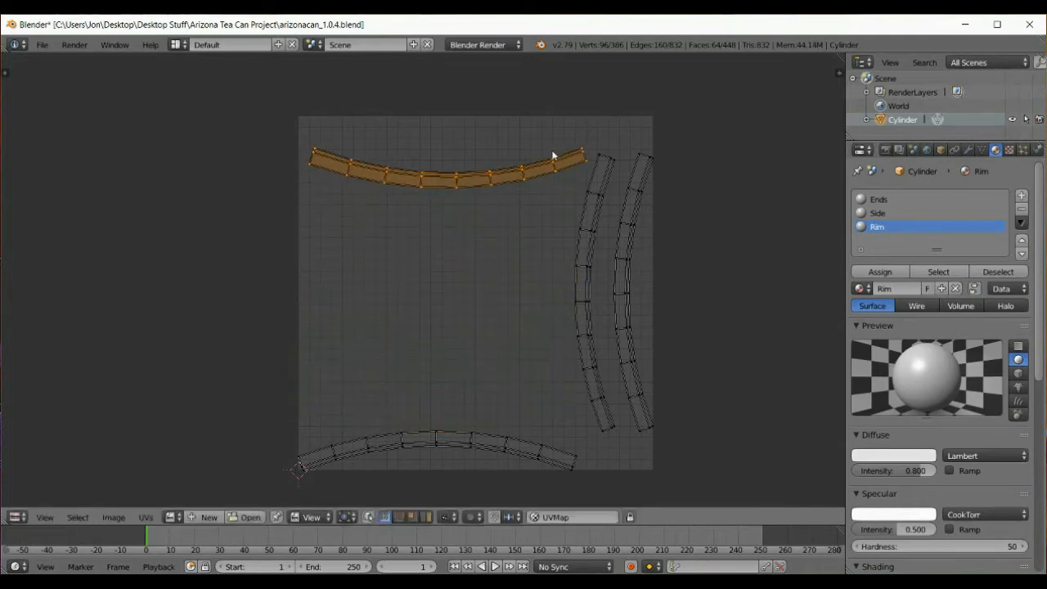
- Select the whole bottom rim island, move it inward from the lower-left corner of the UV square, and clear the UV selection
right_click(445, 422)
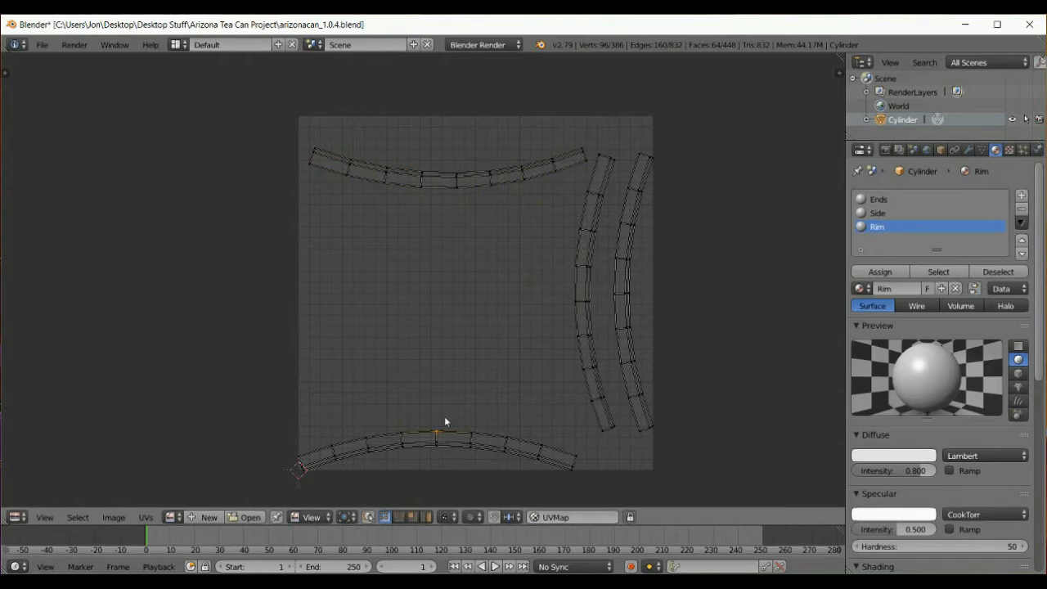
key(ctrl+l)
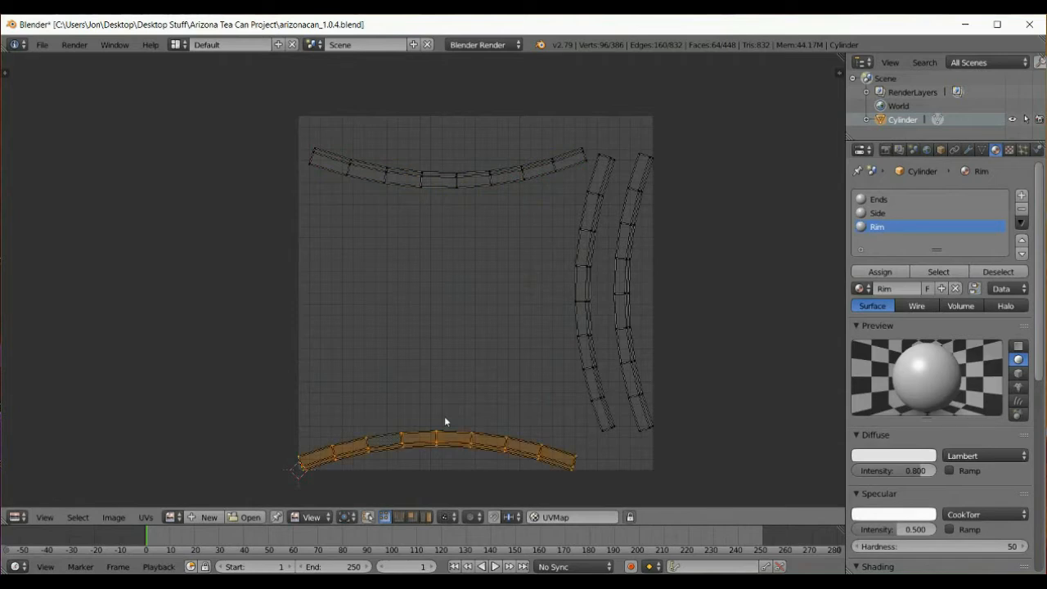
key(g)
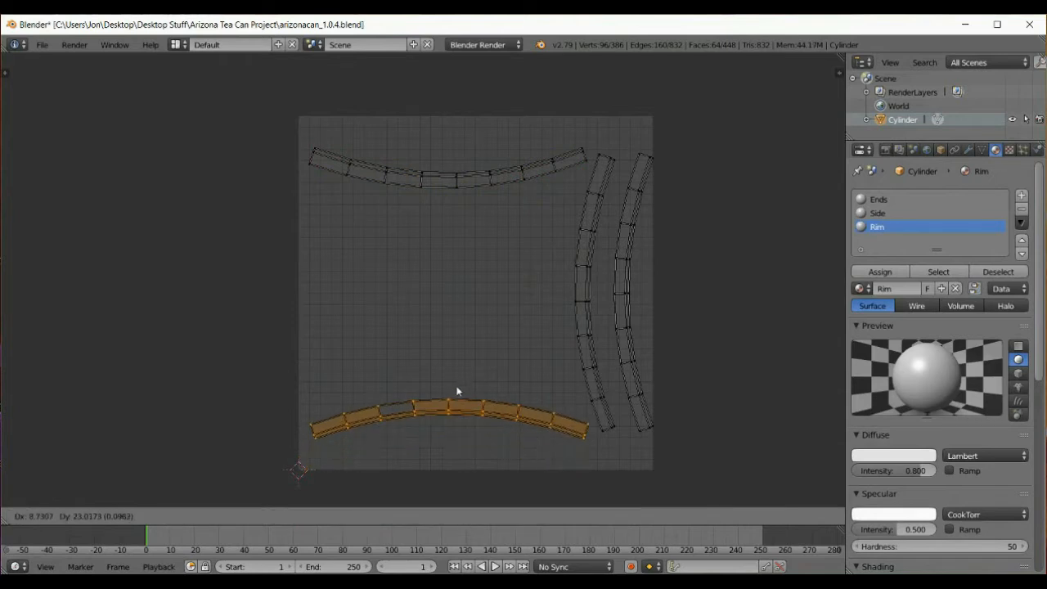
click(457, 392)
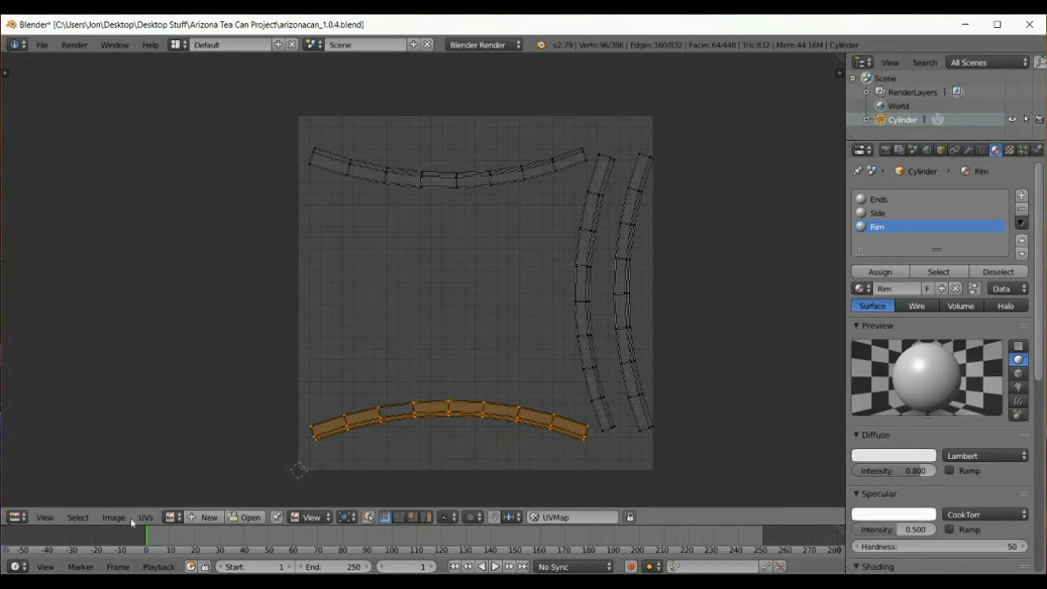
click(78, 518)
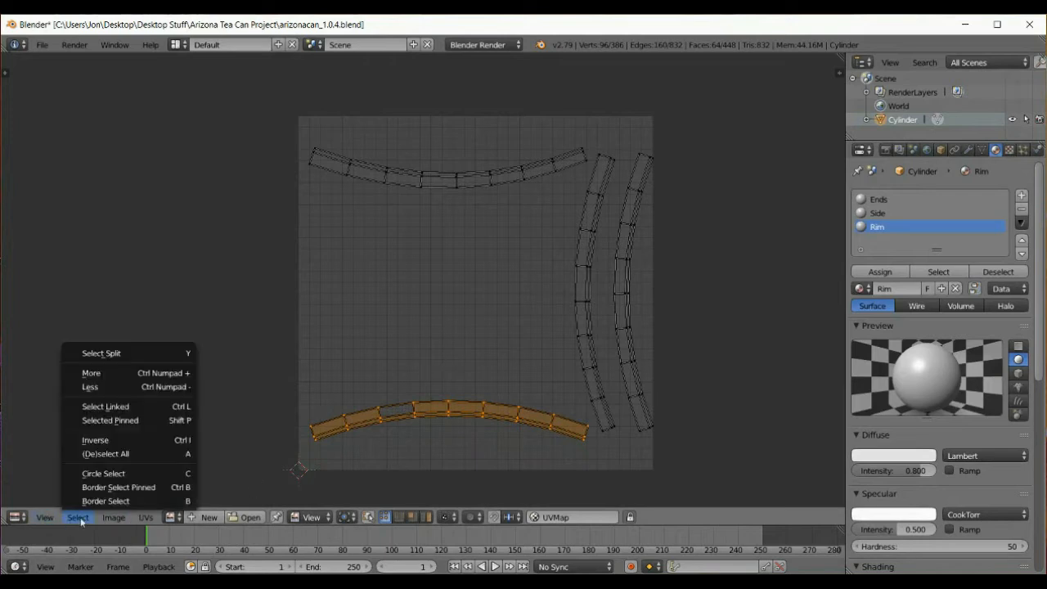
click(112, 453)
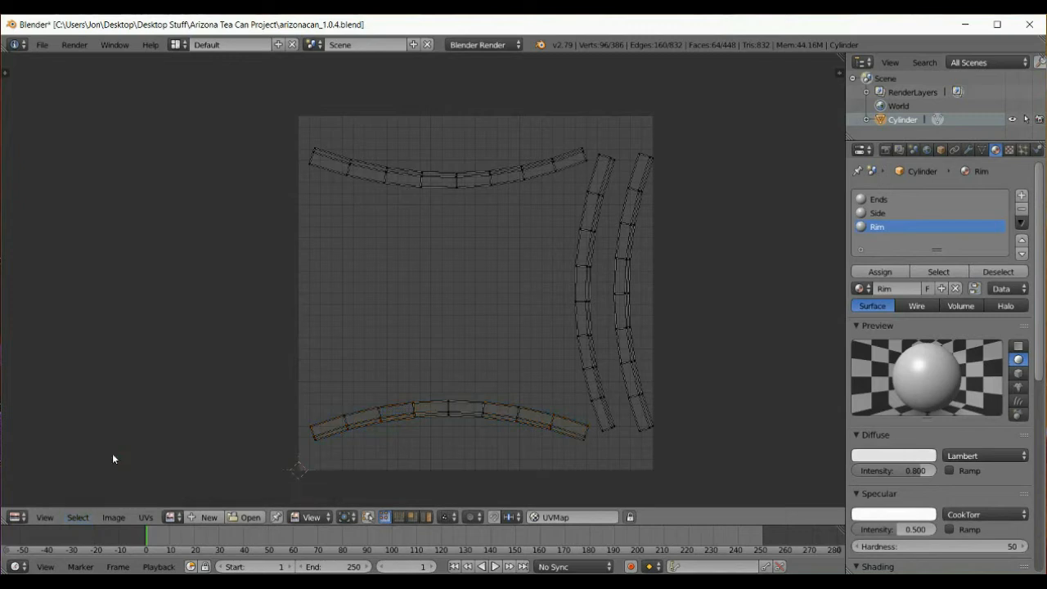
- Return to the 3D View, deselect the whole mesh, and make Ends the active material slot
click(18, 517)
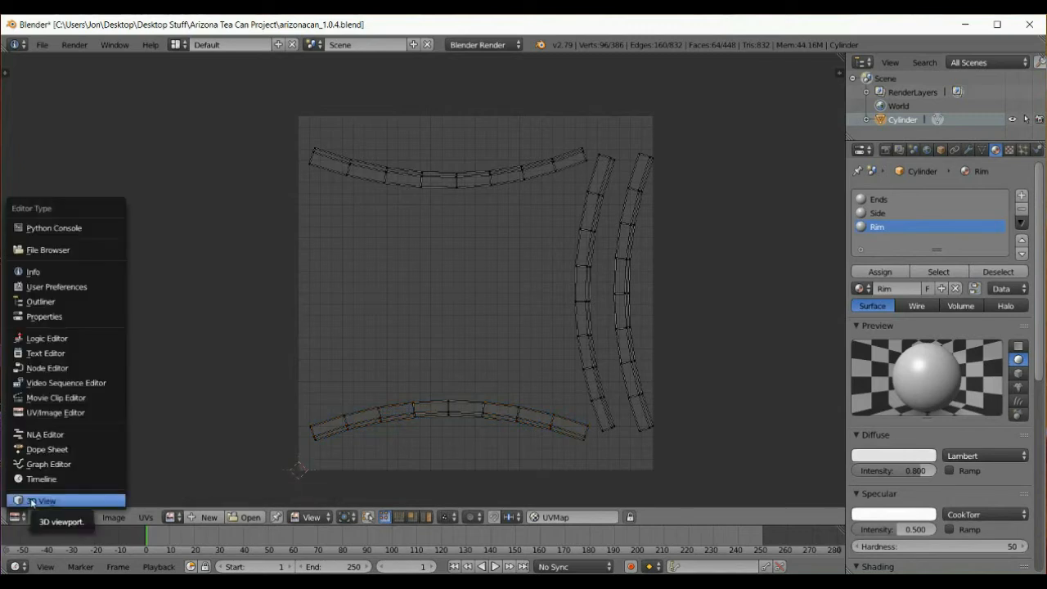
click(32, 500)
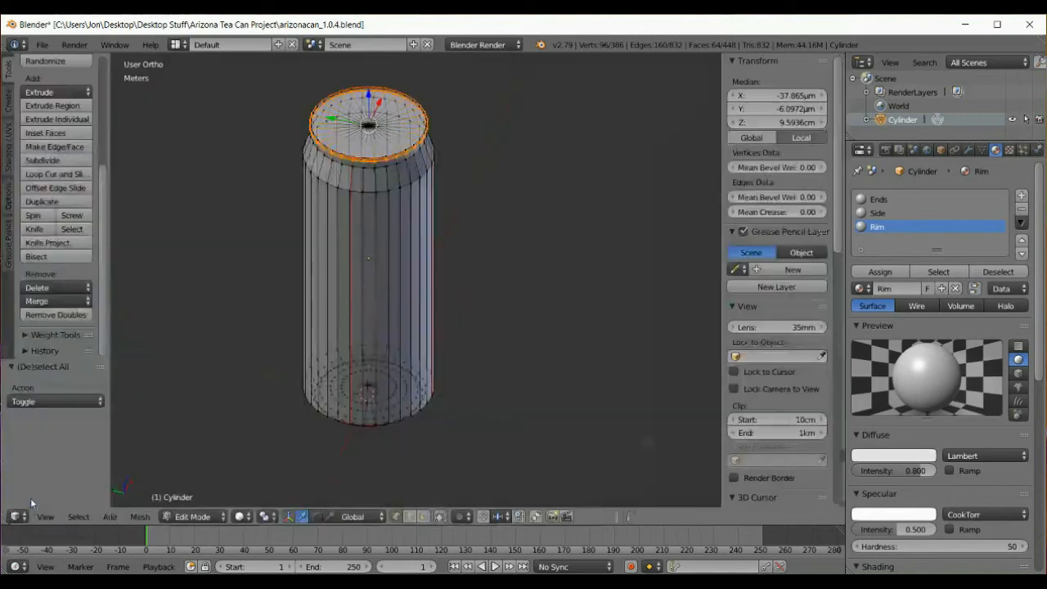
click(78, 516)
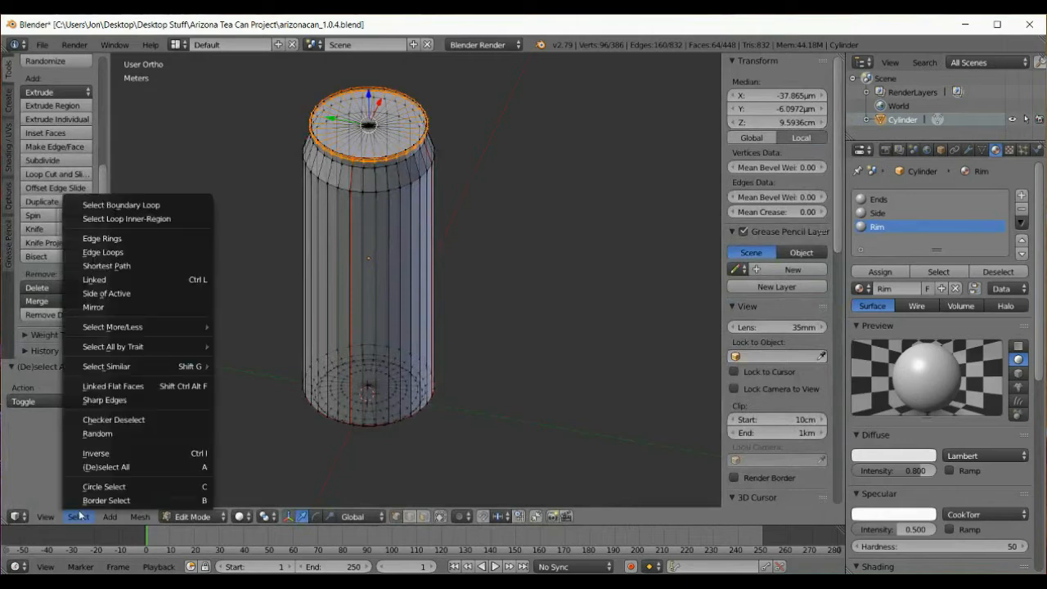
click(90, 467)
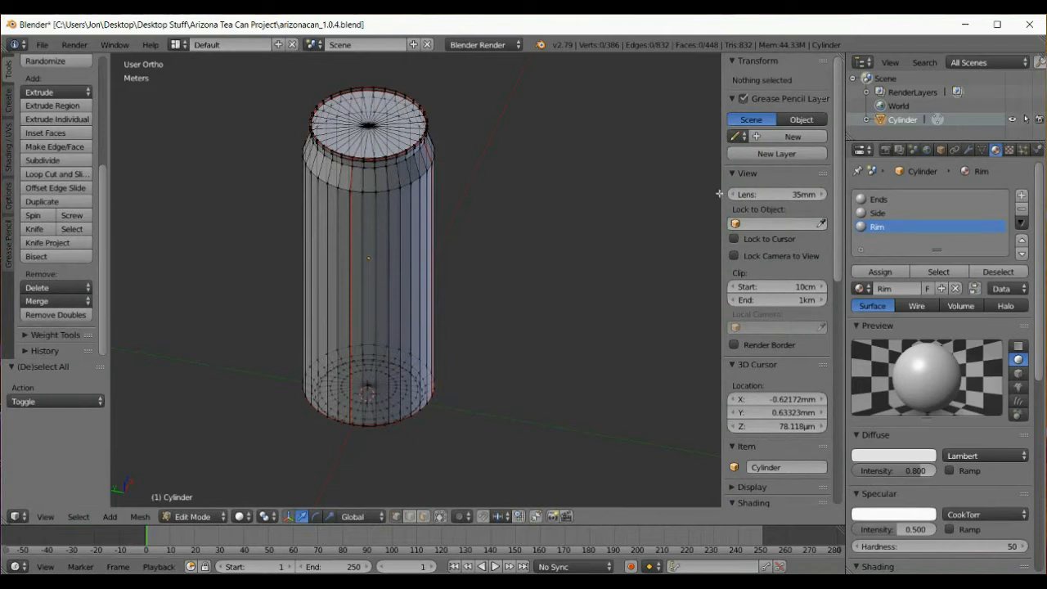
click(880, 202)
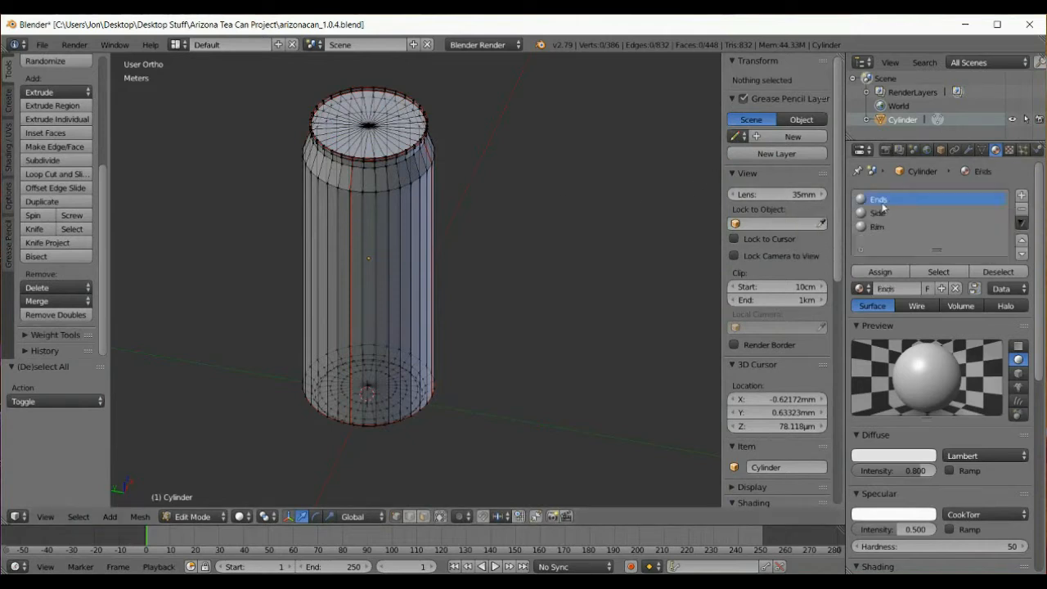
- Save the project as a new version named arizonacan_1.0.5.blend in the Arizona Tea Can Project folder
click(44, 46)
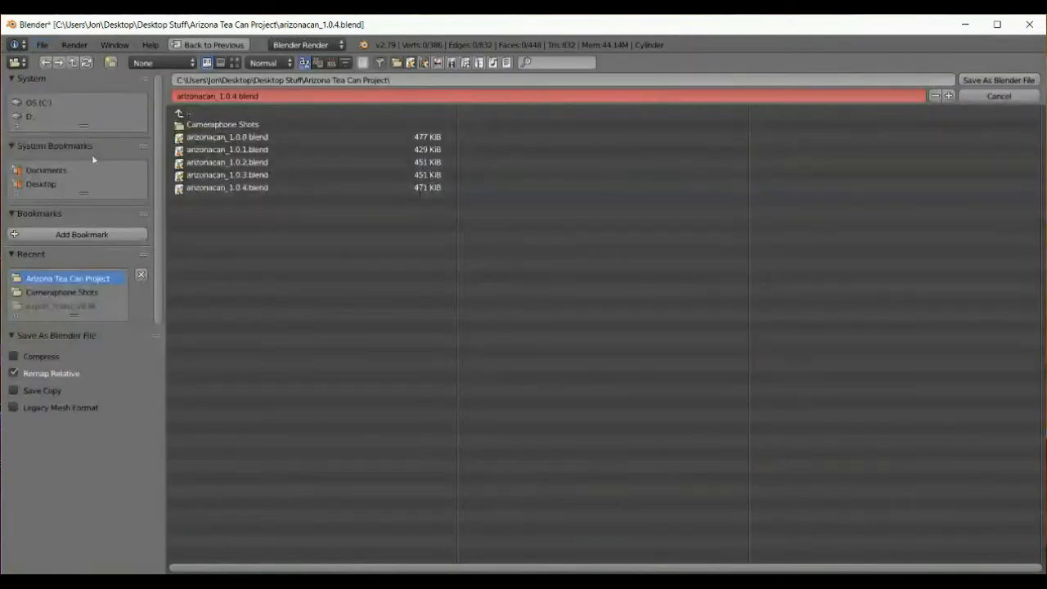
click(299, 95)
click(300, 95)
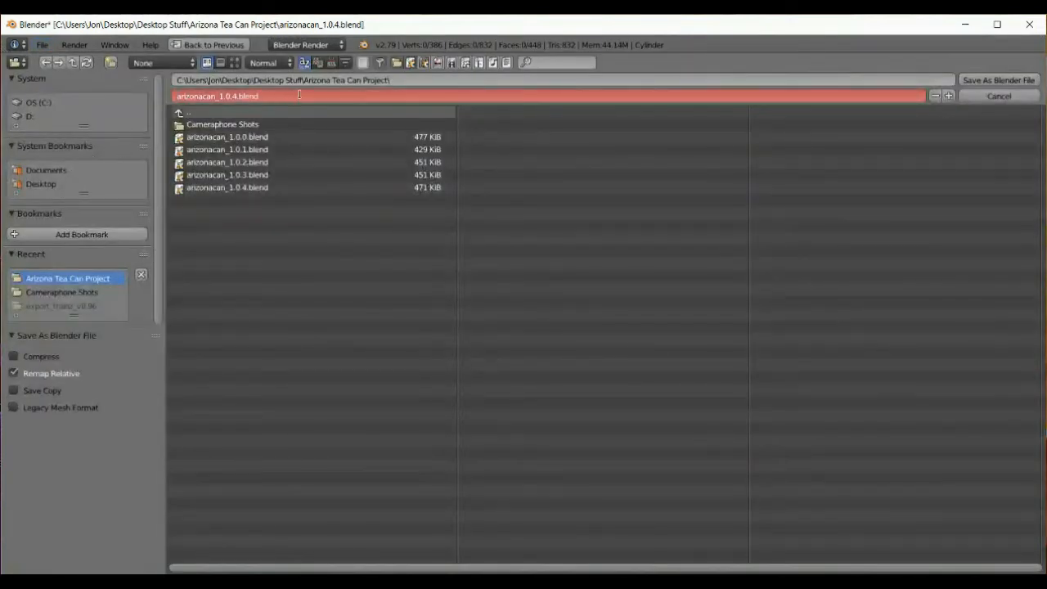
key(BackSpace)
text(5)
key(Return)
click(359, 95)
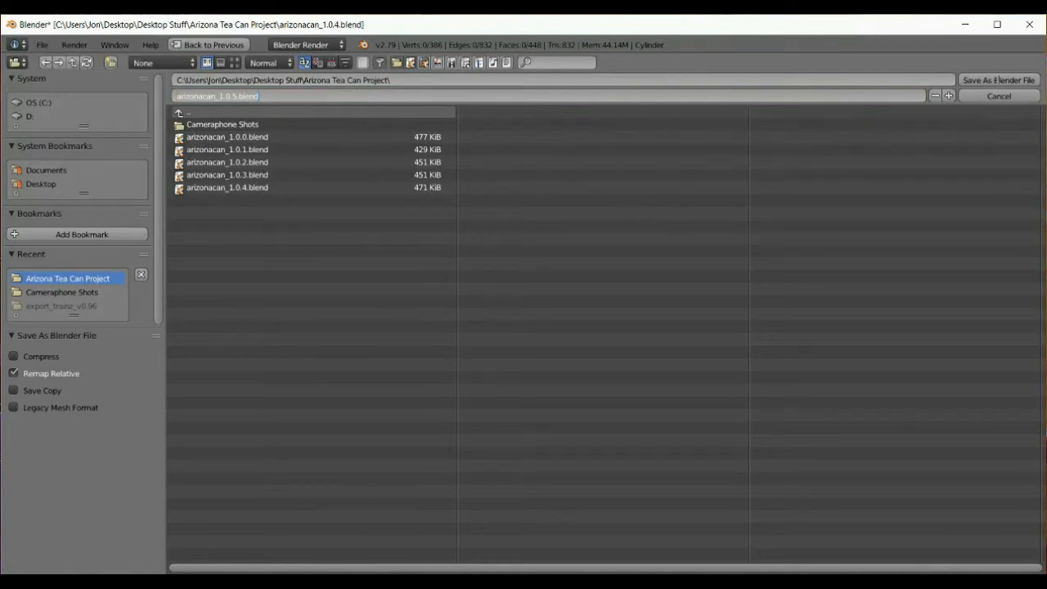
click(998, 81)
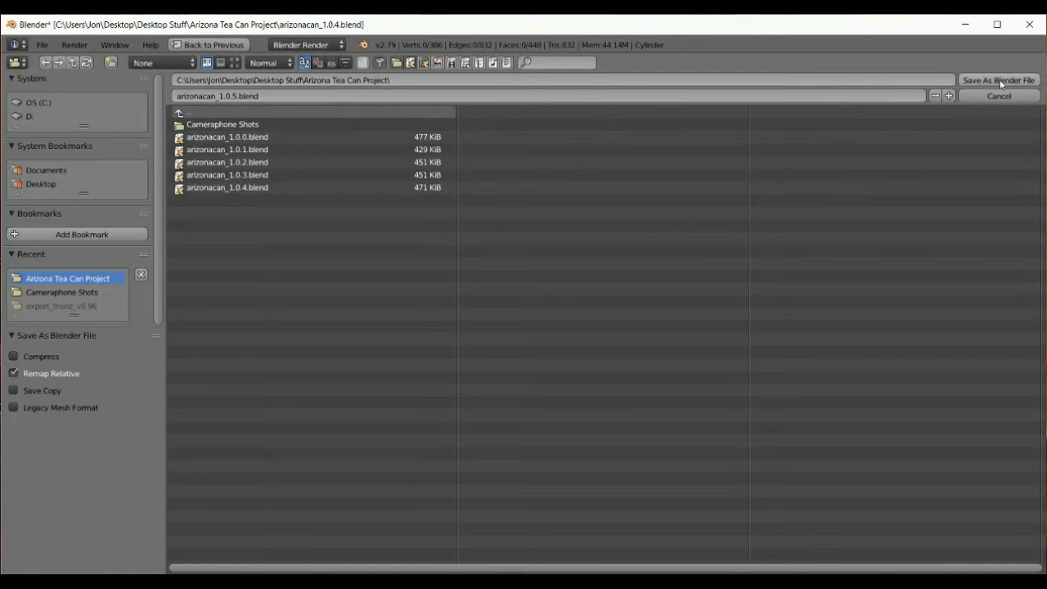
click(999, 81)
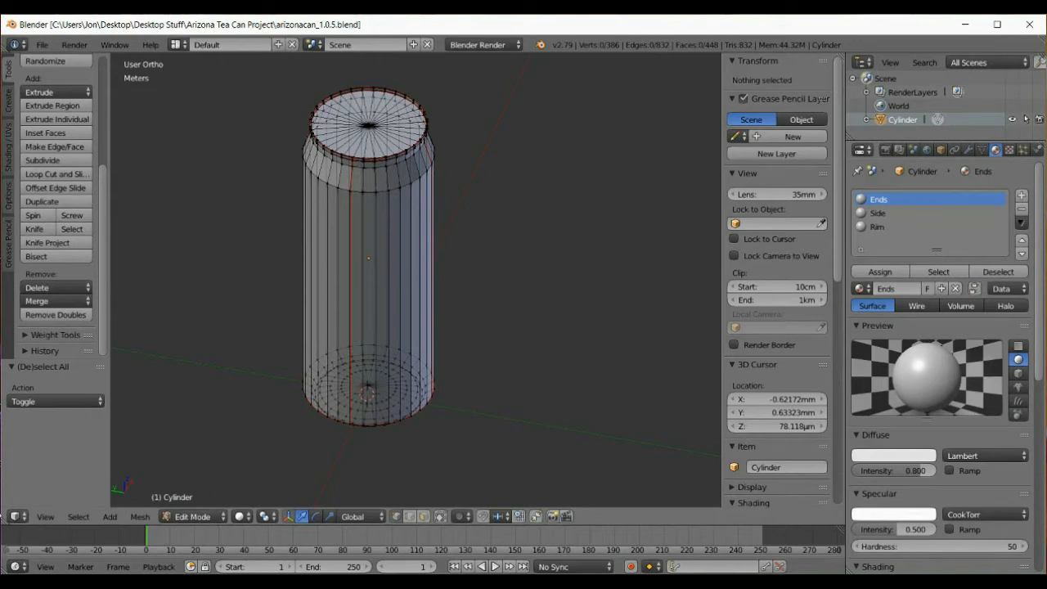
- Select the faces assigned to the Ends material and display their UV layout in the UV/Image Editor
click(18, 516)
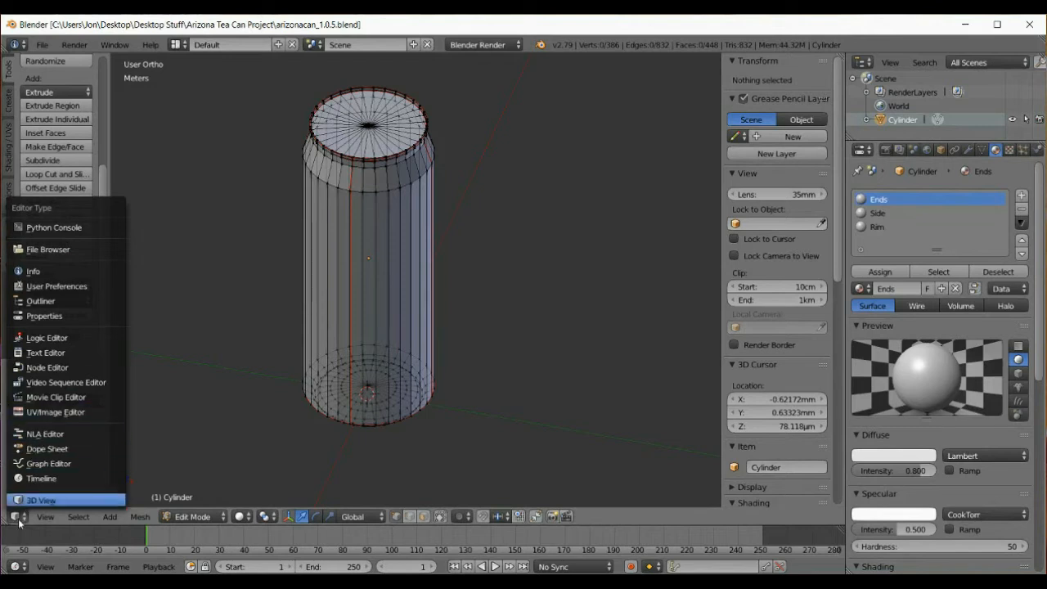
key(Escape)
click(907, 214)
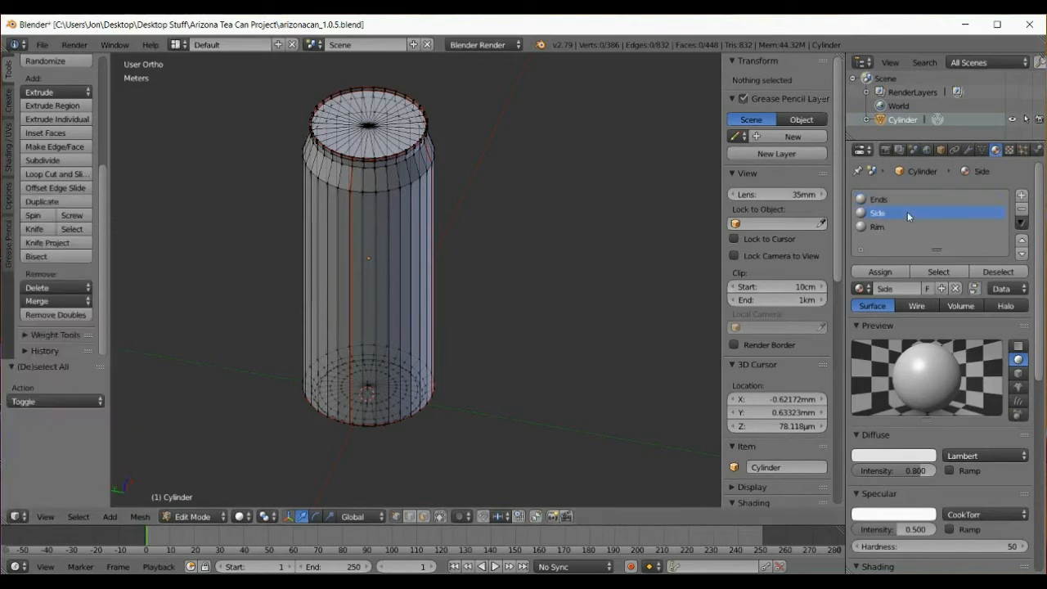
click(910, 200)
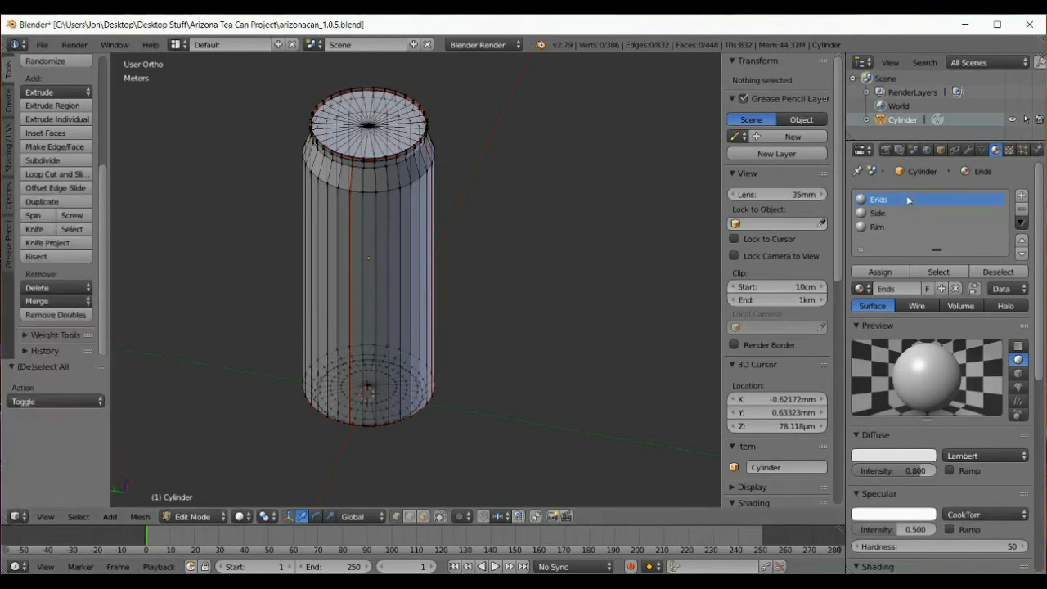
click(940, 273)
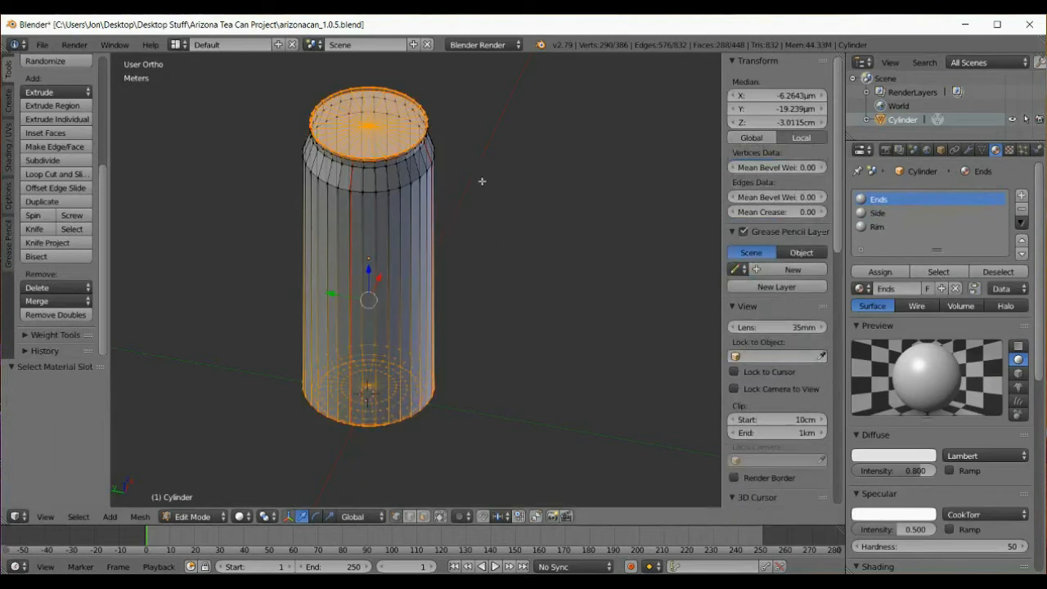
click(18, 517)
click(46, 410)
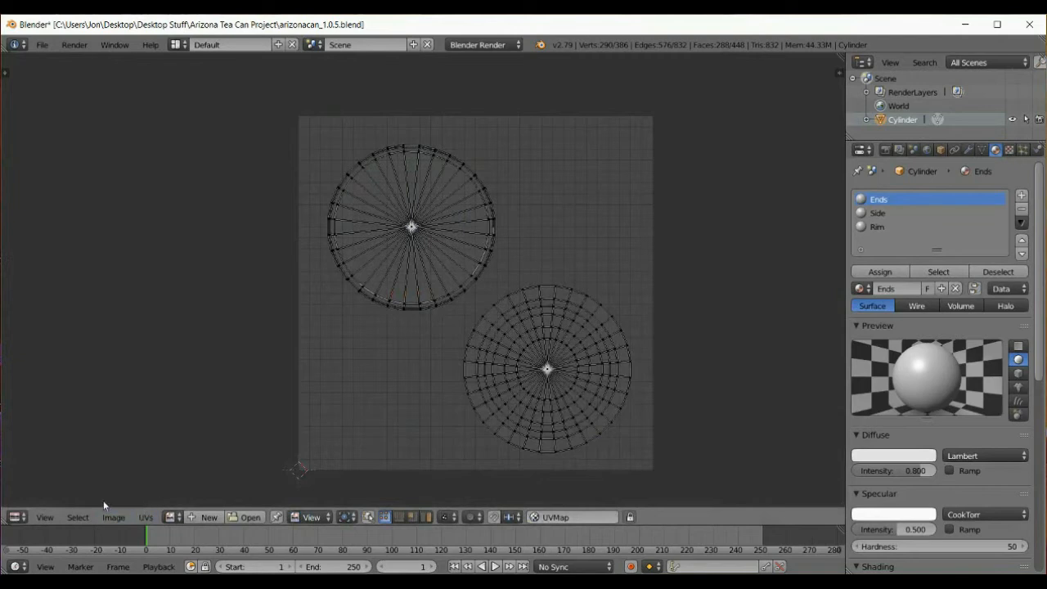
- Start exporting the ends' UV layout as arizonacan_1.0.5.png and set the fill opacity to 1.0
click(146, 518)
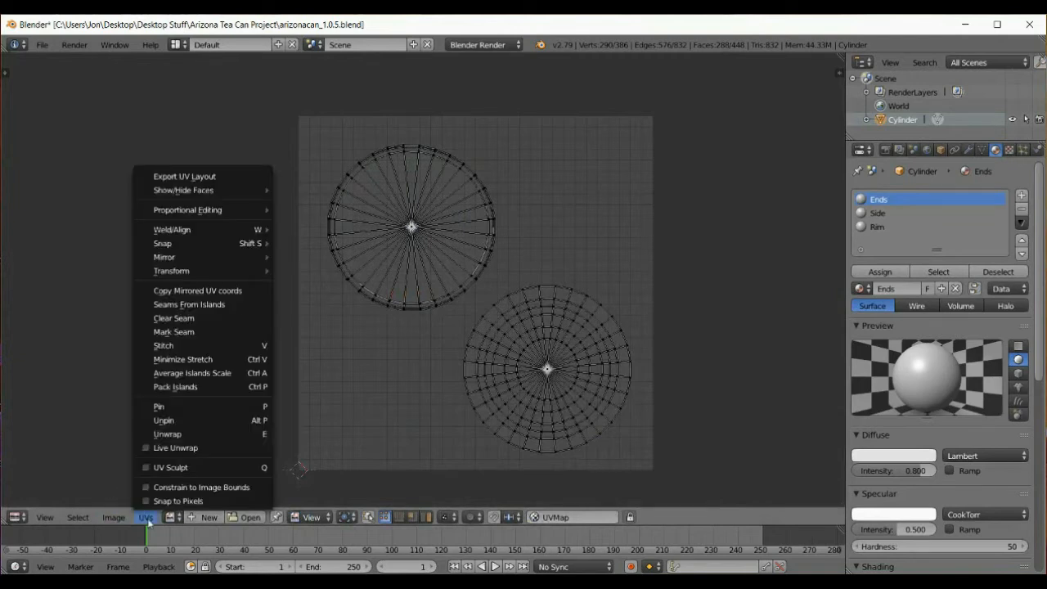
click(218, 177)
click(282, 99)
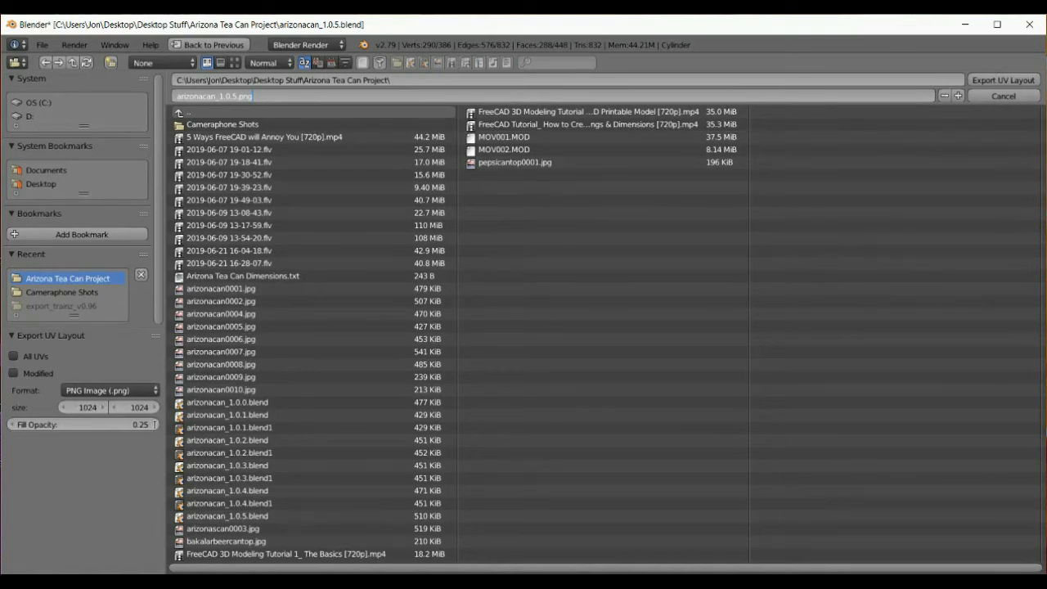
click(148, 426)
click(137, 426)
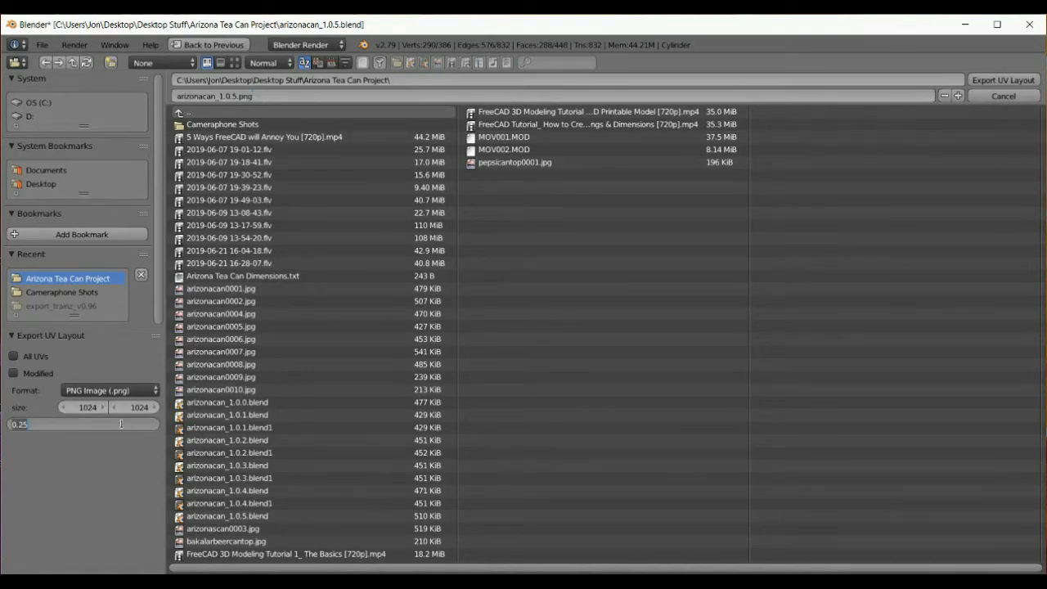
text(1.0)
key(Return)
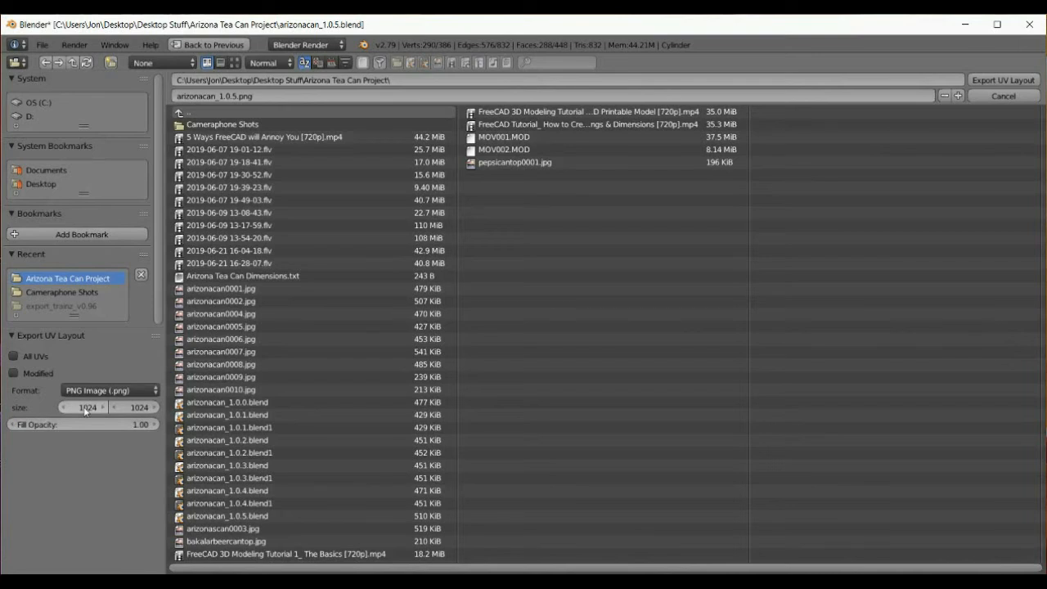
- Set the exported UV layout image size to 2056 by 2056
click(96, 408)
click(86, 407)
text(2048)
key(Tab)
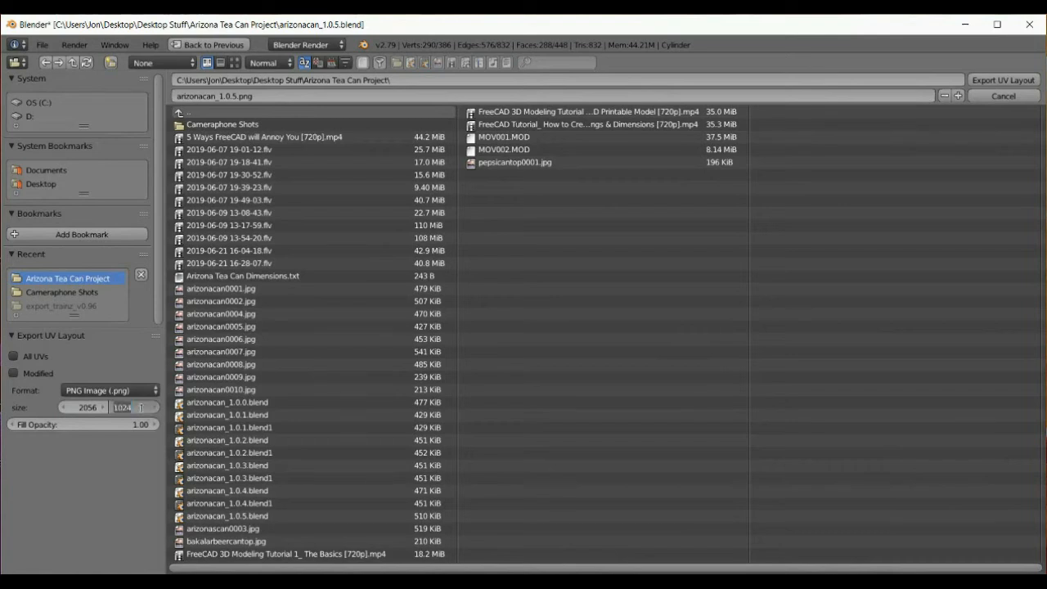
text(2056)
key(Return)
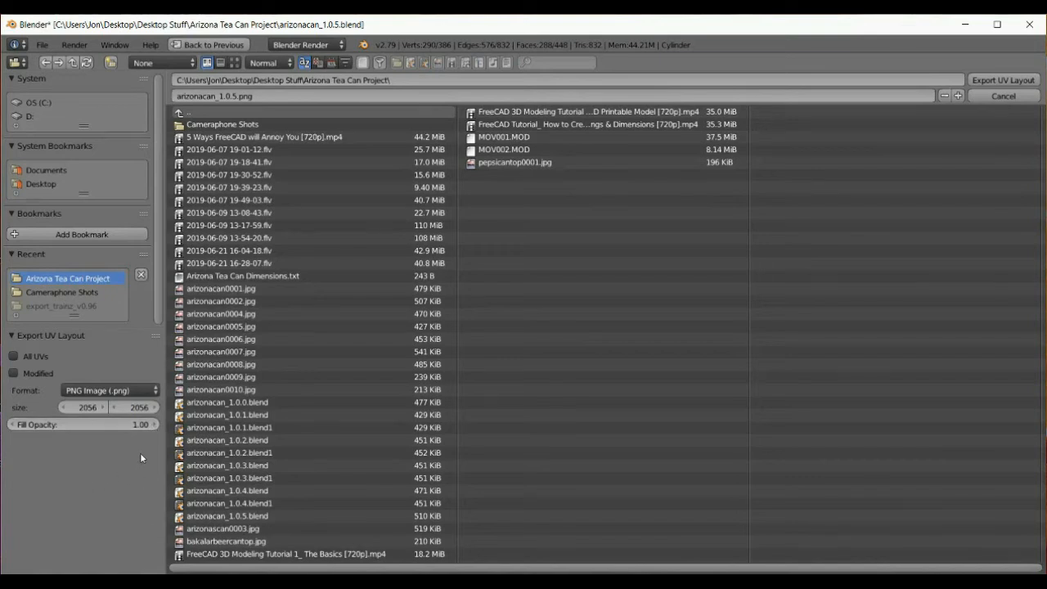
- Export the ends' UV layout image and save the Blender project under its current file name
click(1011, 81)
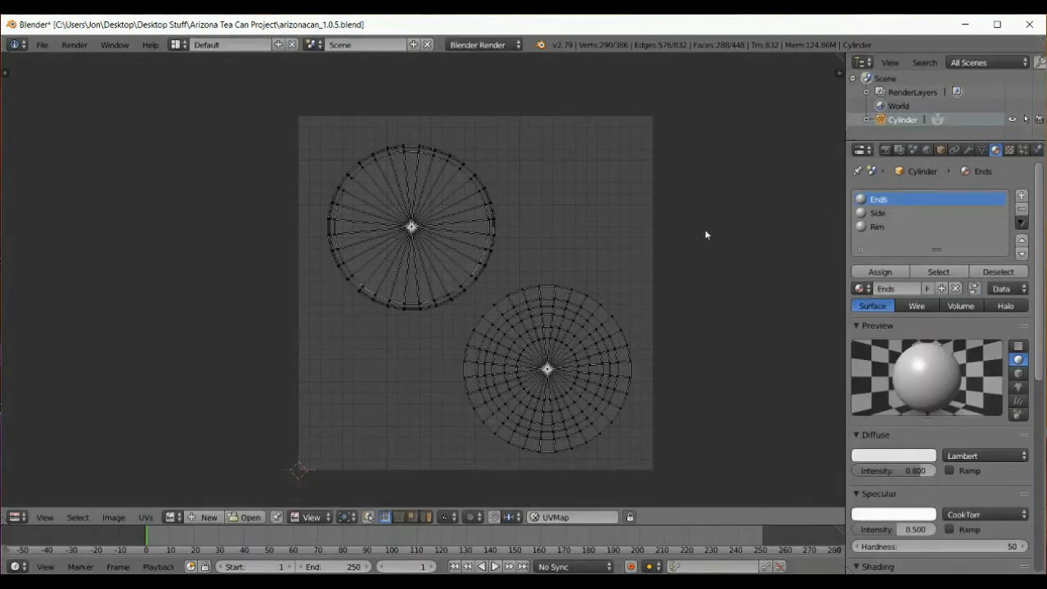
click(43, 45)
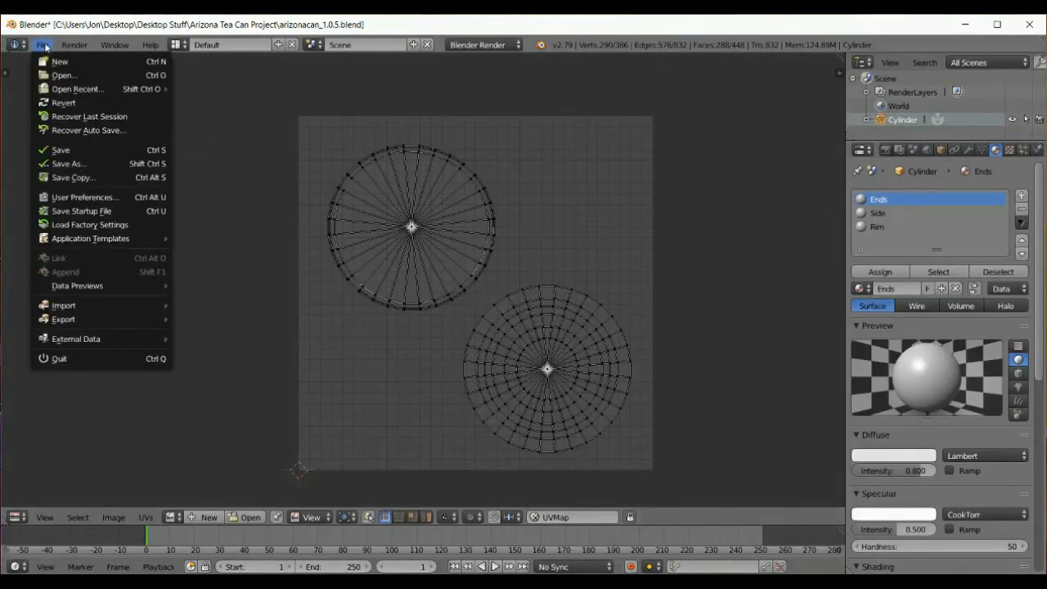
click(70, 151)
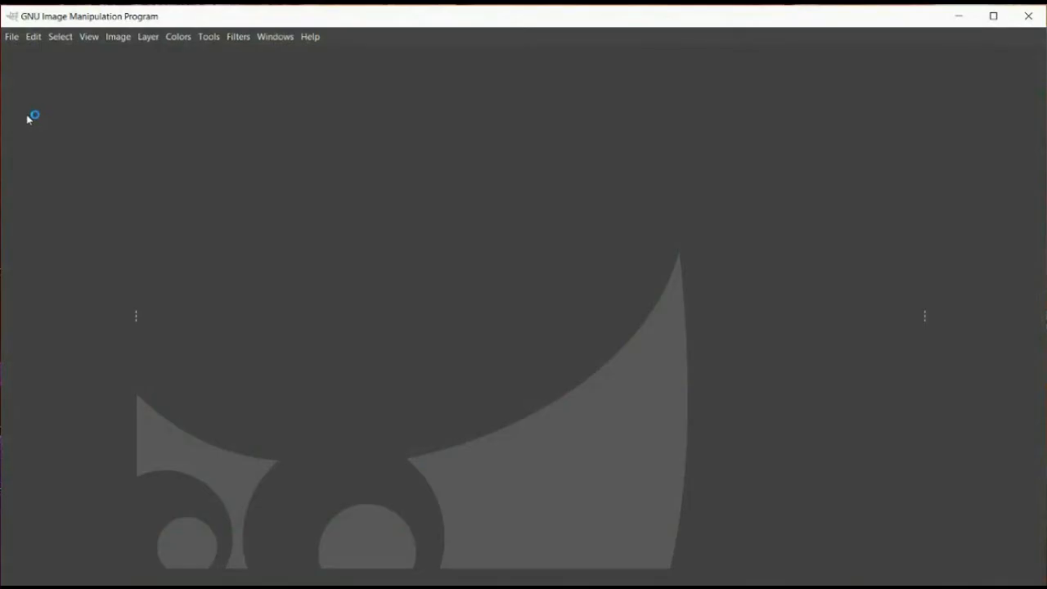
- Open arizonacan_1.0.5.png from the Arizona Tea Can Project folder inside Desktop Stuff
click(12, 37)
click(11, 36)
click(11, 37)
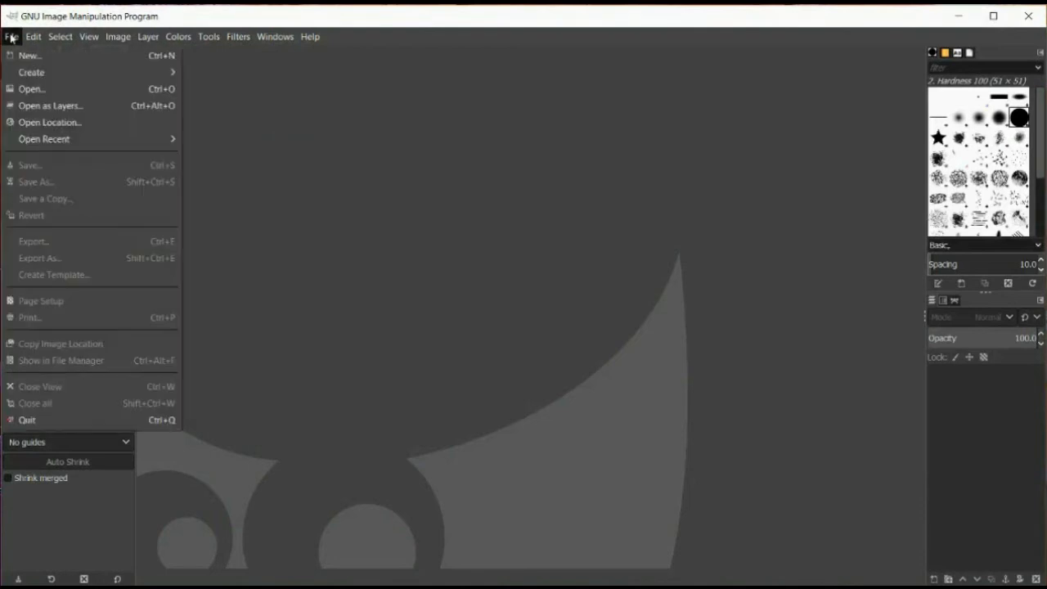
click(31, 88)
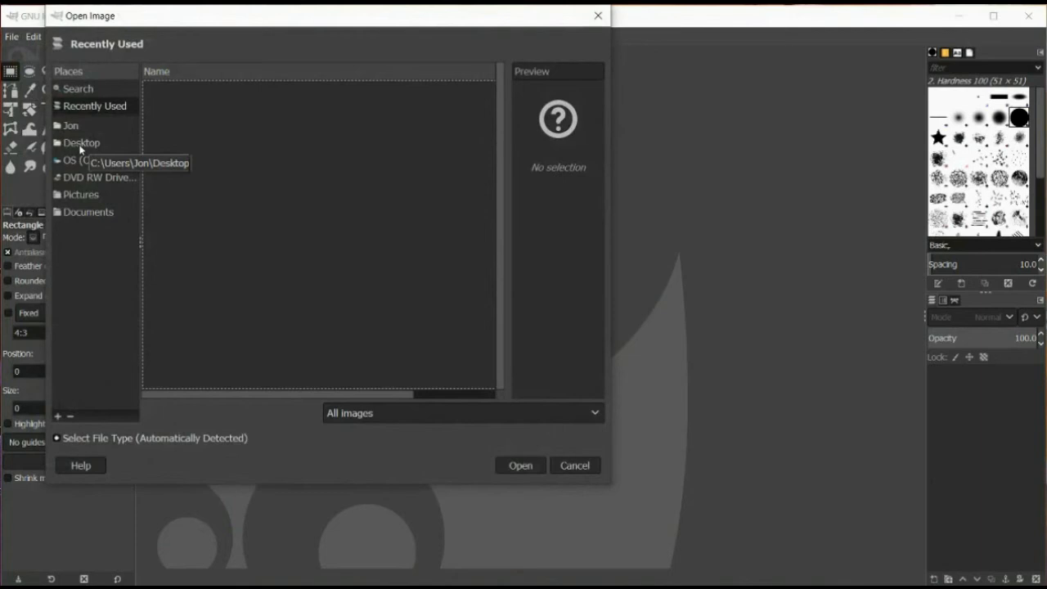
click(80, 146)
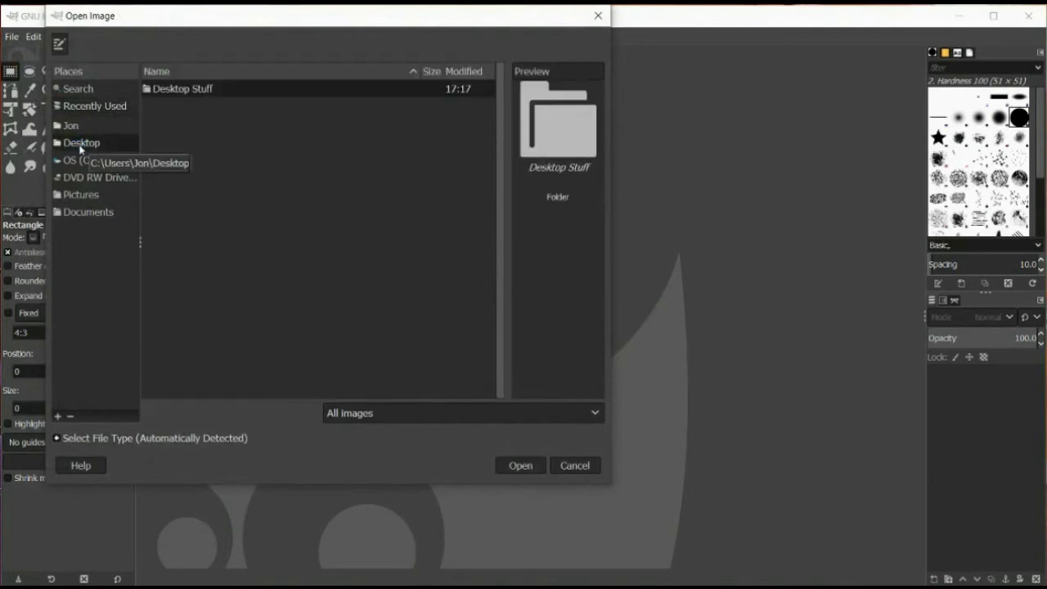
double_click(169, 87)
double_click(169, 88)
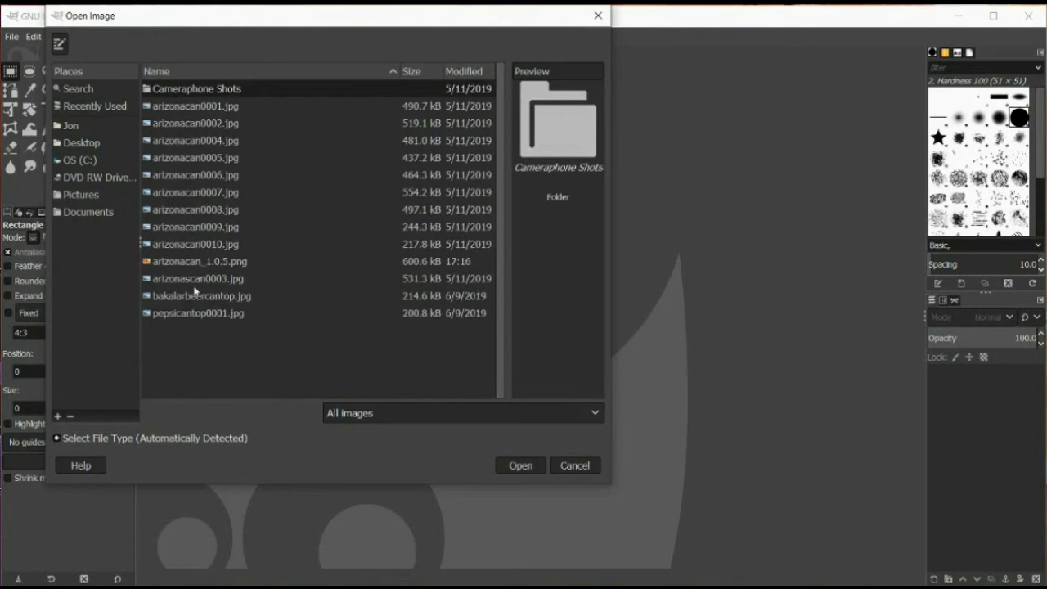
click(204, 264)
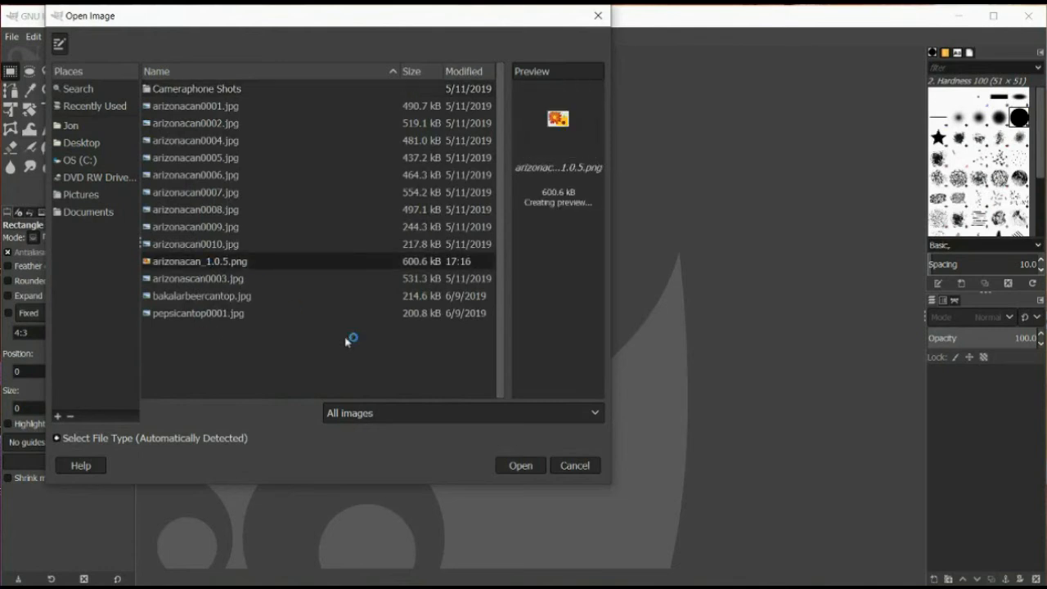
click(521, 466)
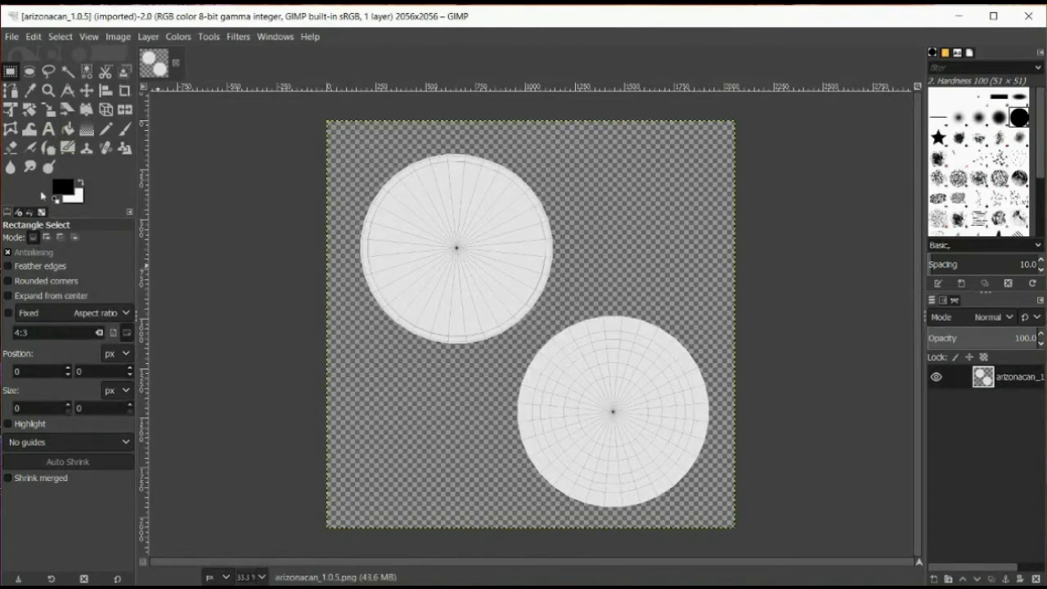
- Set the foreground color to white and bucket fill the transparent background around the two UV circles
click(61, 192)
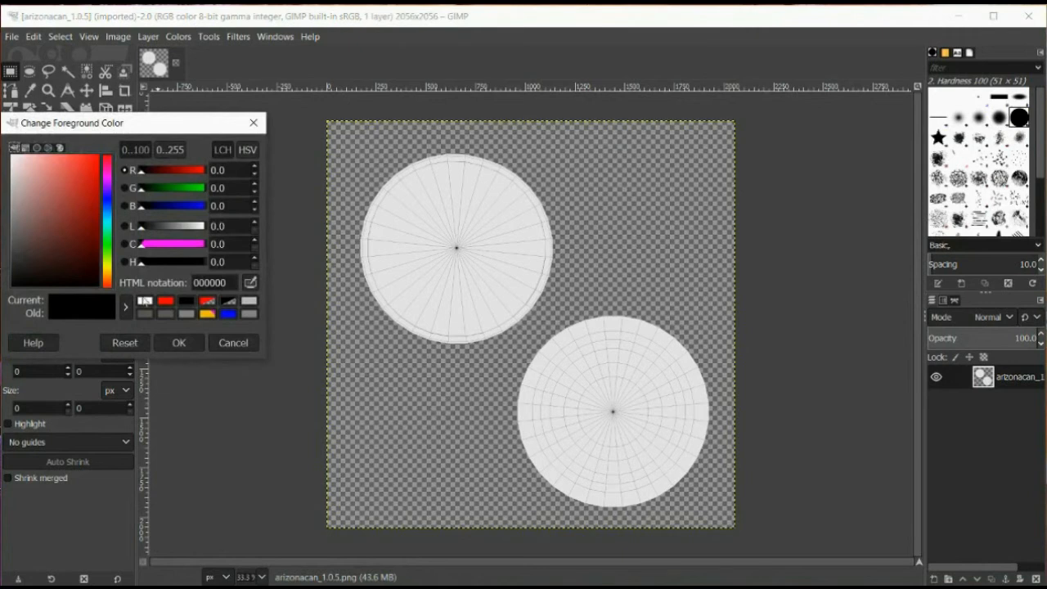
click(145, 300)
click(180, 343)
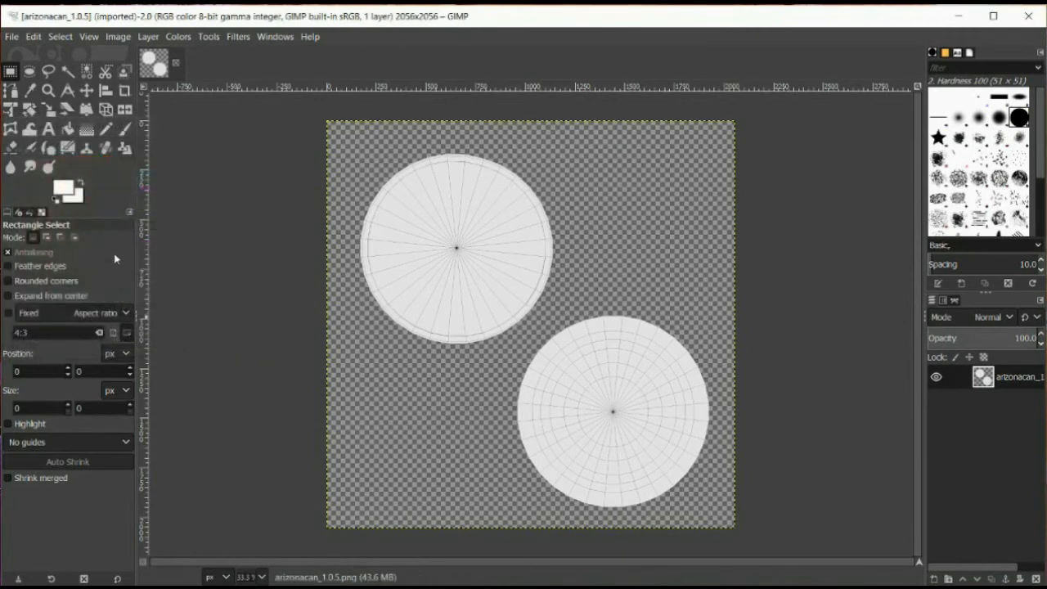
click(67, 129)
click(355, 156)
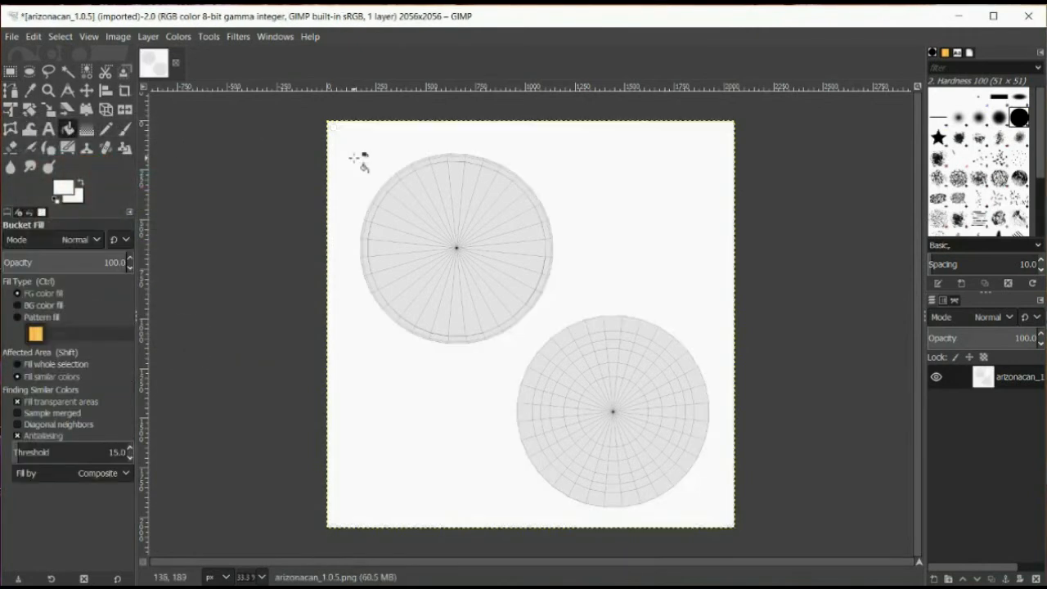
- Examine the borders of the two UV circles at 200% and 100% magnification, and return to 33.3%
click(262, 577)
click(255, 461)
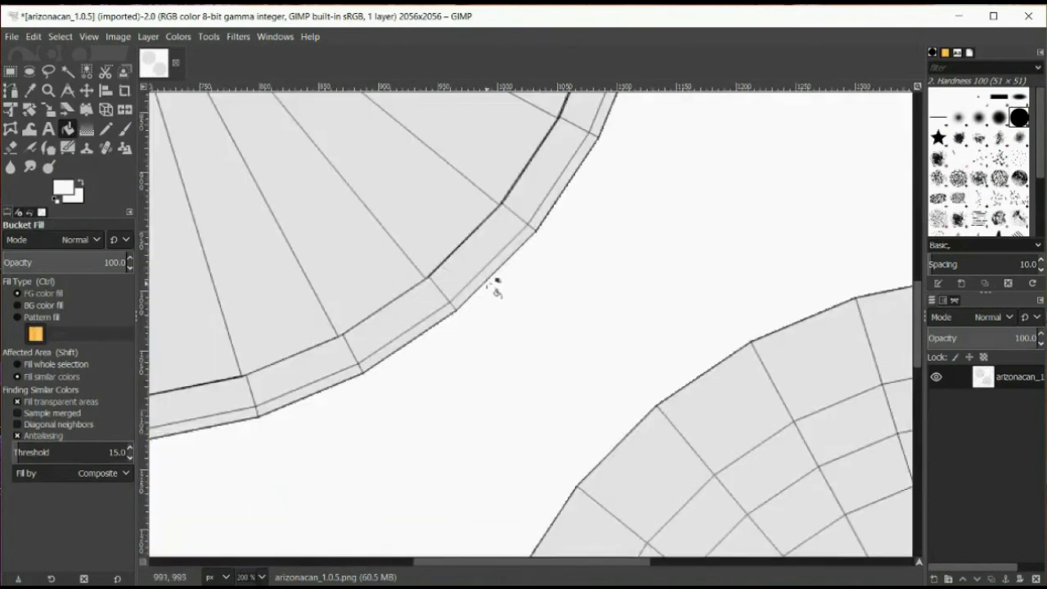
click(264, 577)
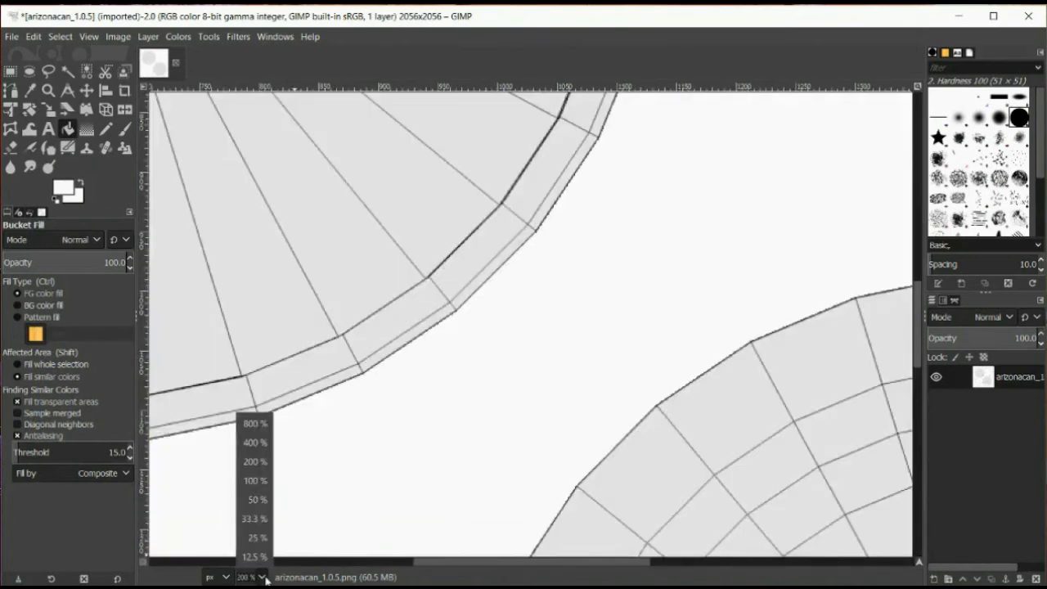
click(255, 481)
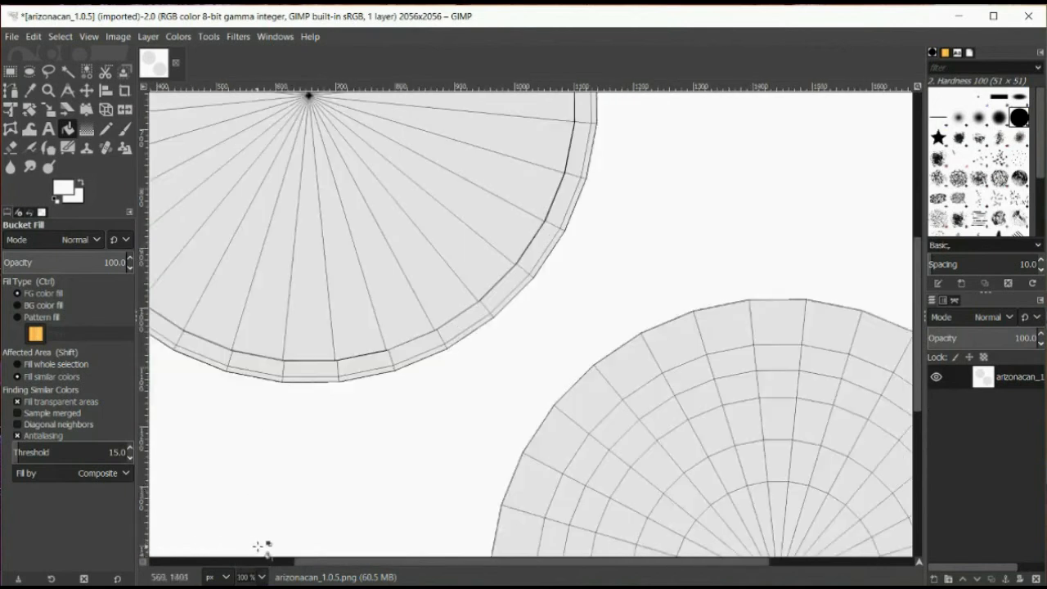
click(263, 578)
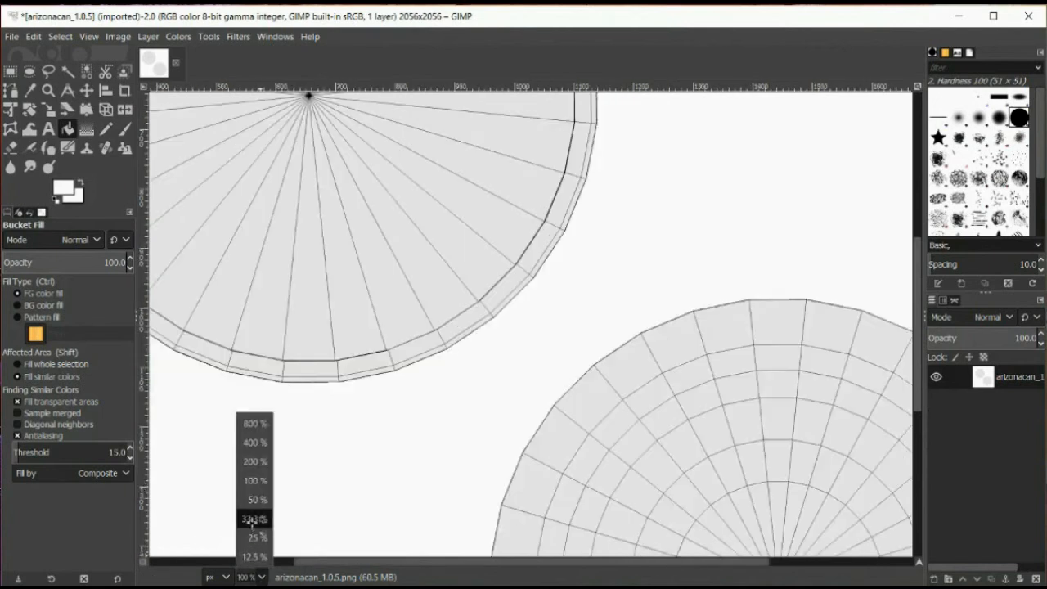
click(253, 519)
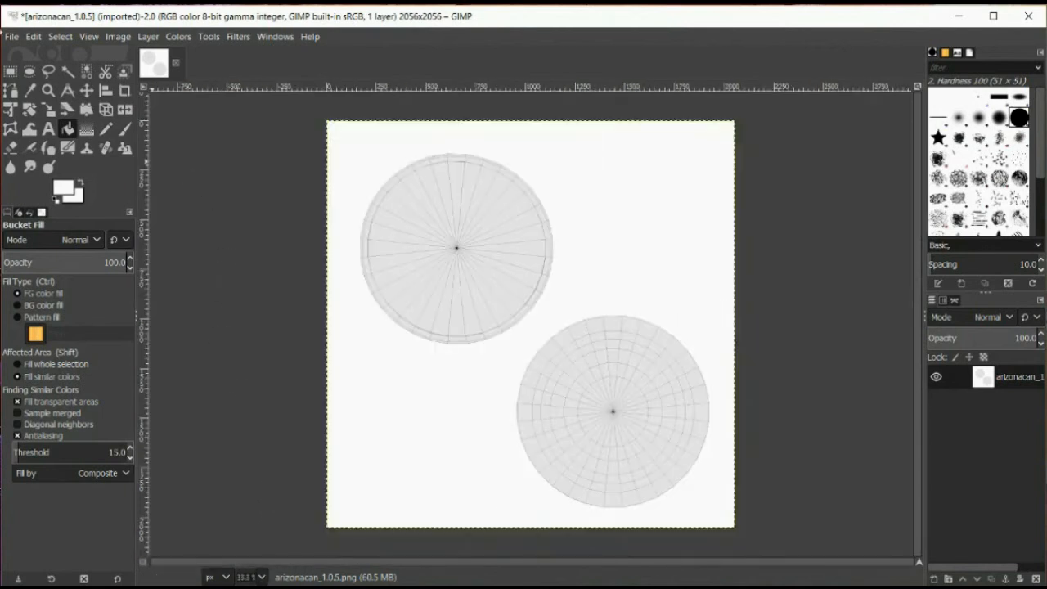
- Start exporting the filled image under the name "arizonacan_1.0.5 Ends UV Layout.png"
click(11, 36)
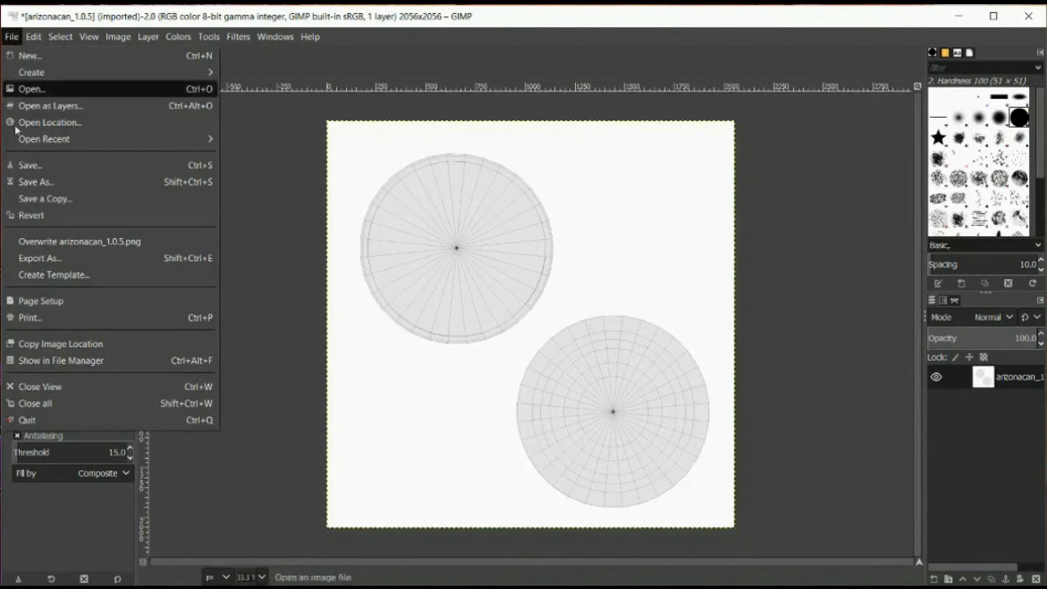
click(63, 257)
click(313, 119)
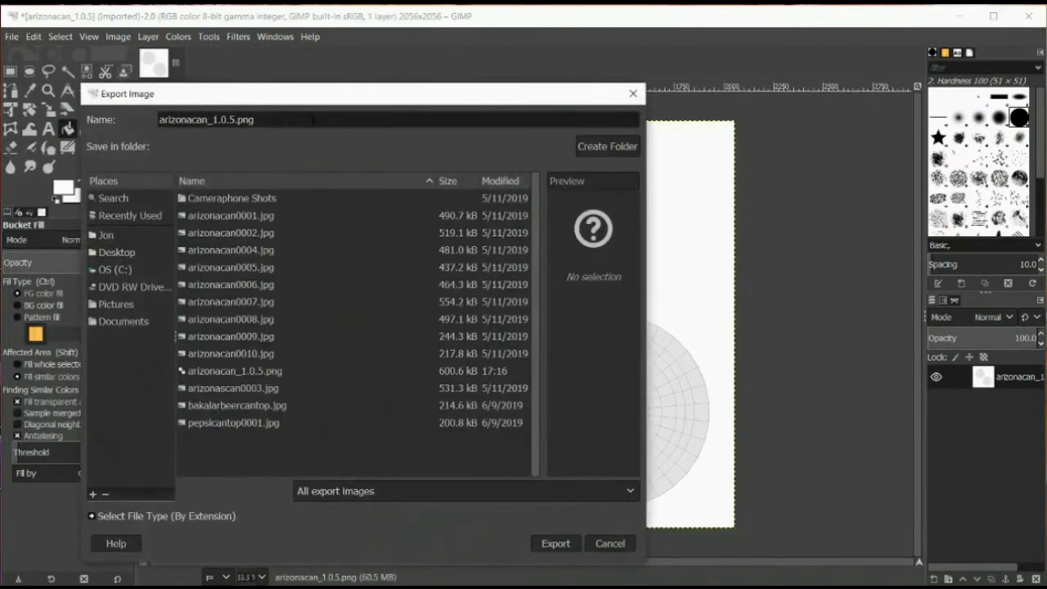
text(UV Layout)
key(Left)
key(Left)
key(Left)
key(Left)
key(Left)
key(Left)
text(Ends)
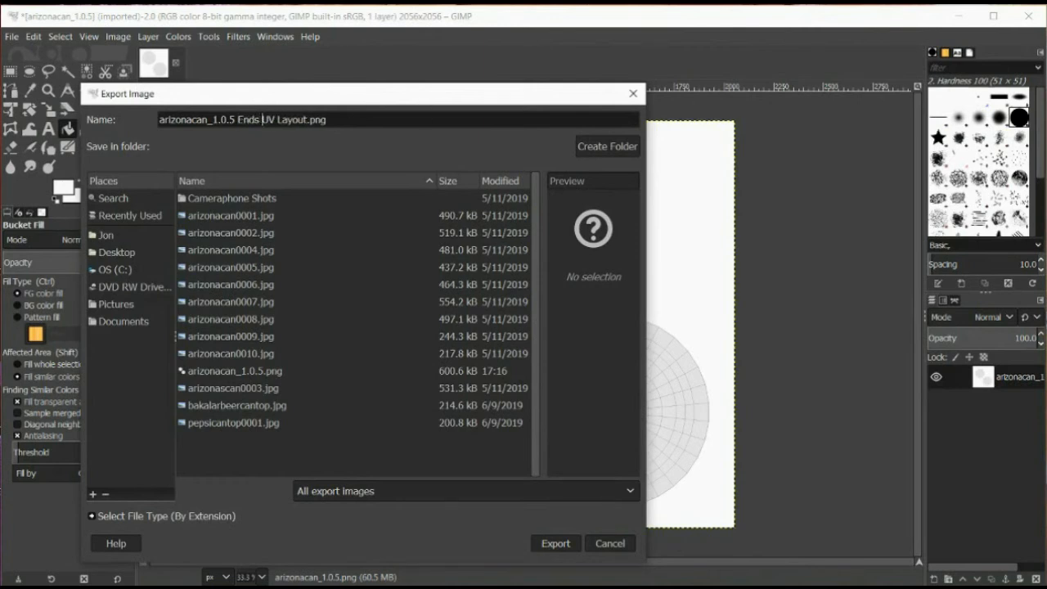
- Complete the PNG export with the default options and quit GIMP, discarding the unsaved changes
click(555, 544)
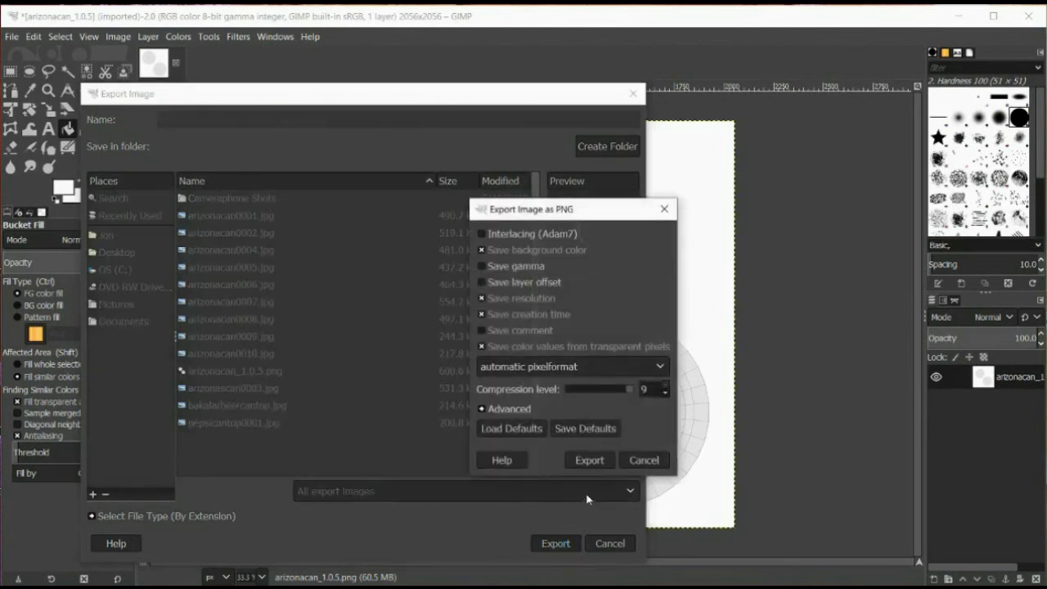
click(589, 460)
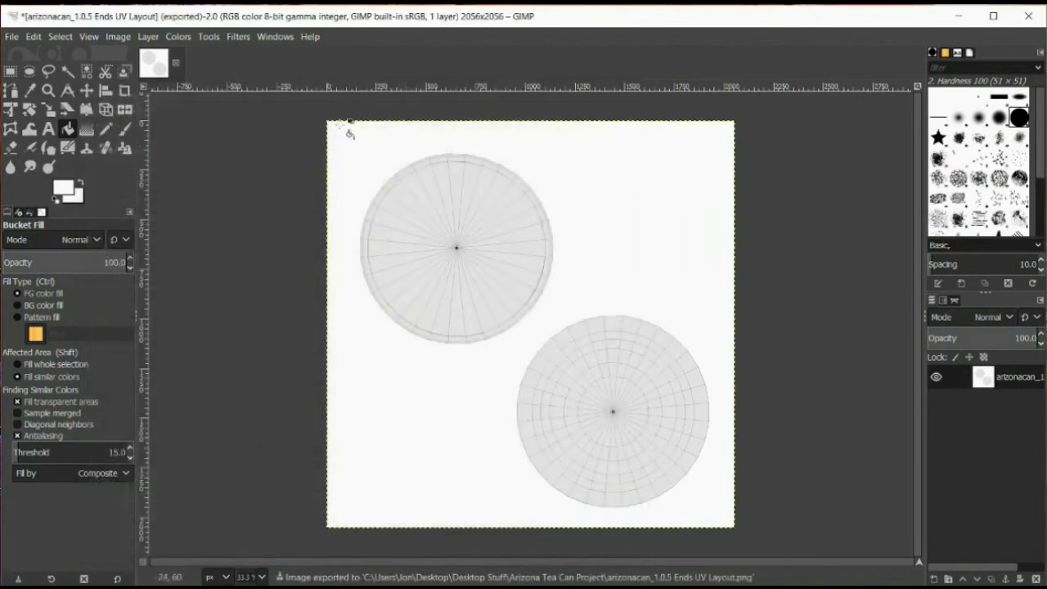
click(1043, 23)
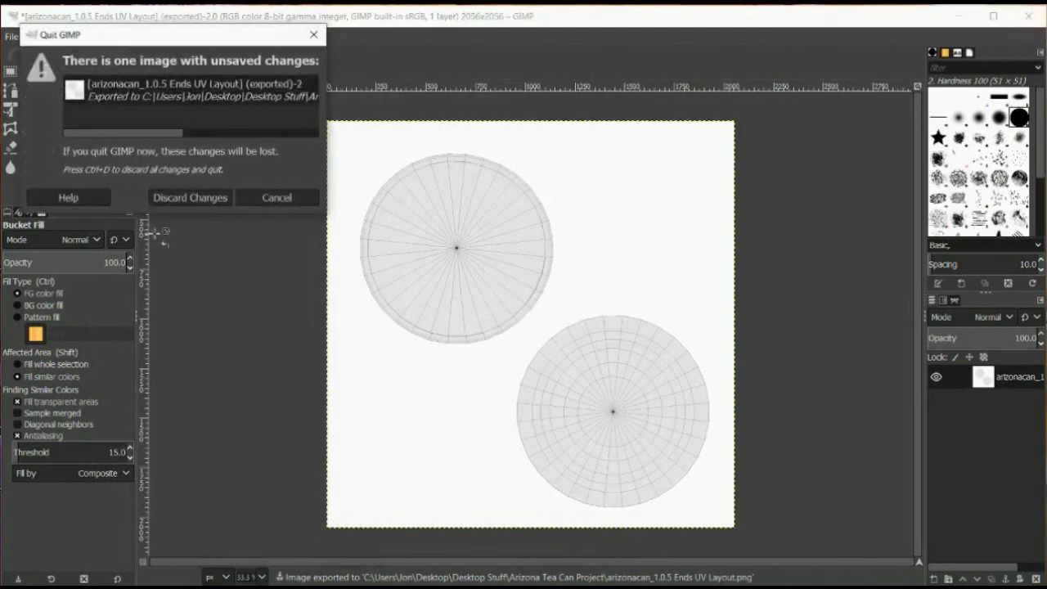
click(187, 198)
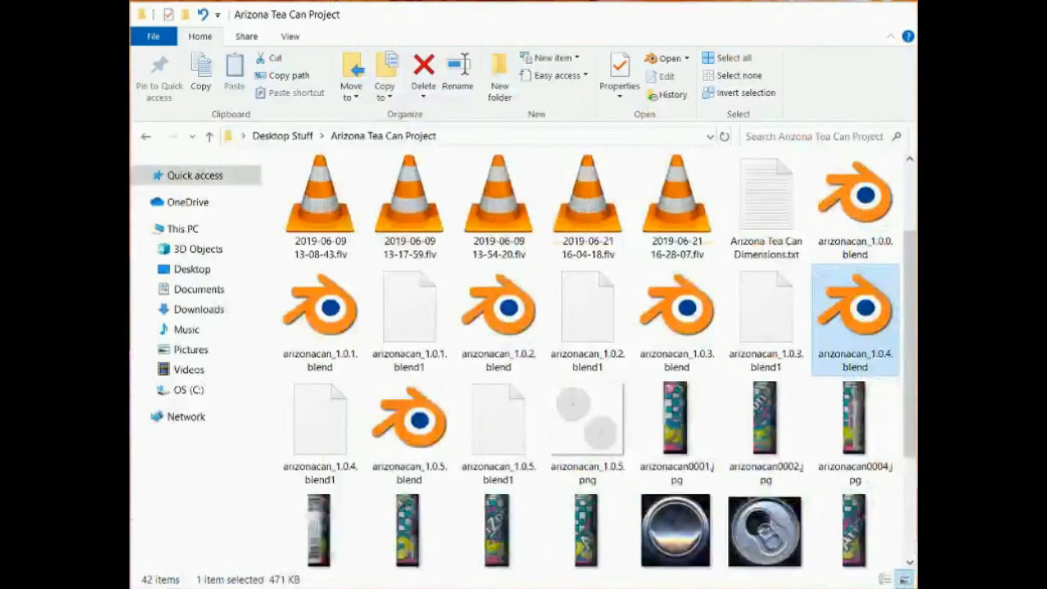
- In File Explorer, rename the original arizonacan_1.0.5.png in the Arizona Tea Can Project folder as "arizonacan_1.0.5 ends.png"
scroll(655, 446, down, 3)
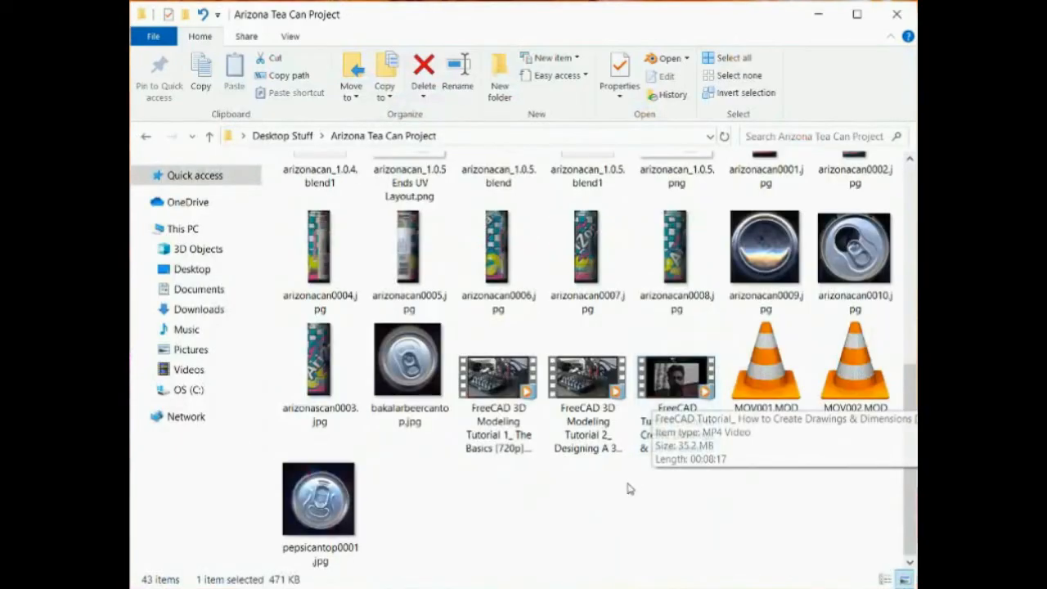
scroll(616, 454, up, 1)
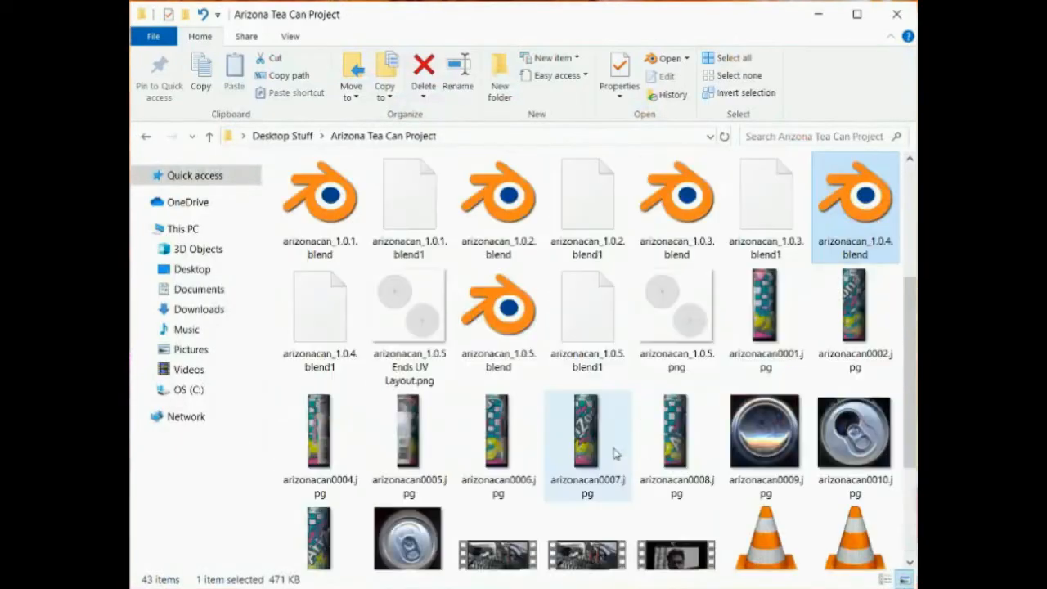
right_click(672, 320)
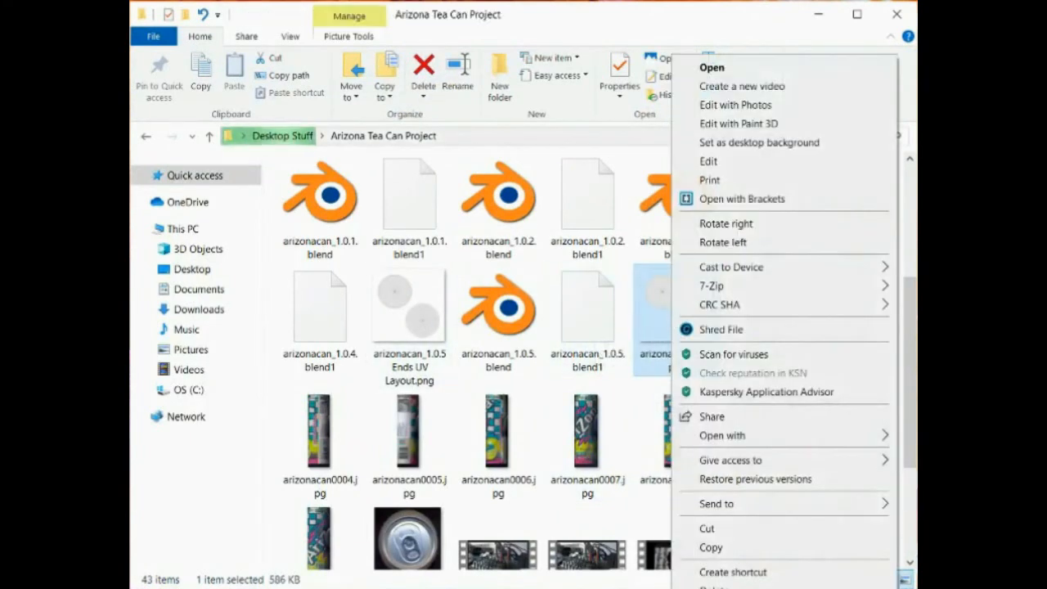
key(m)
key(End)
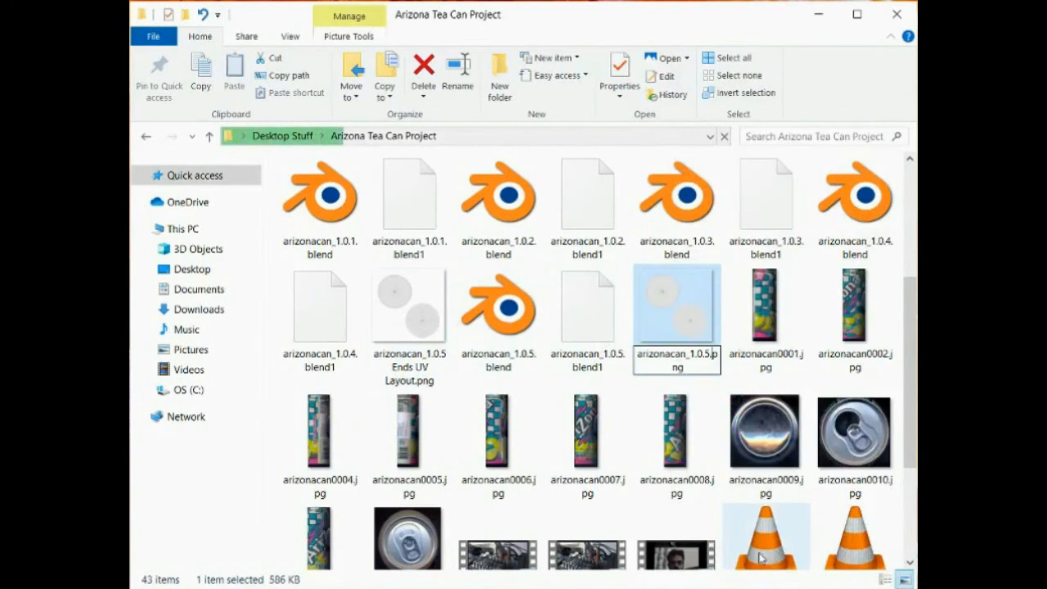
text(en)
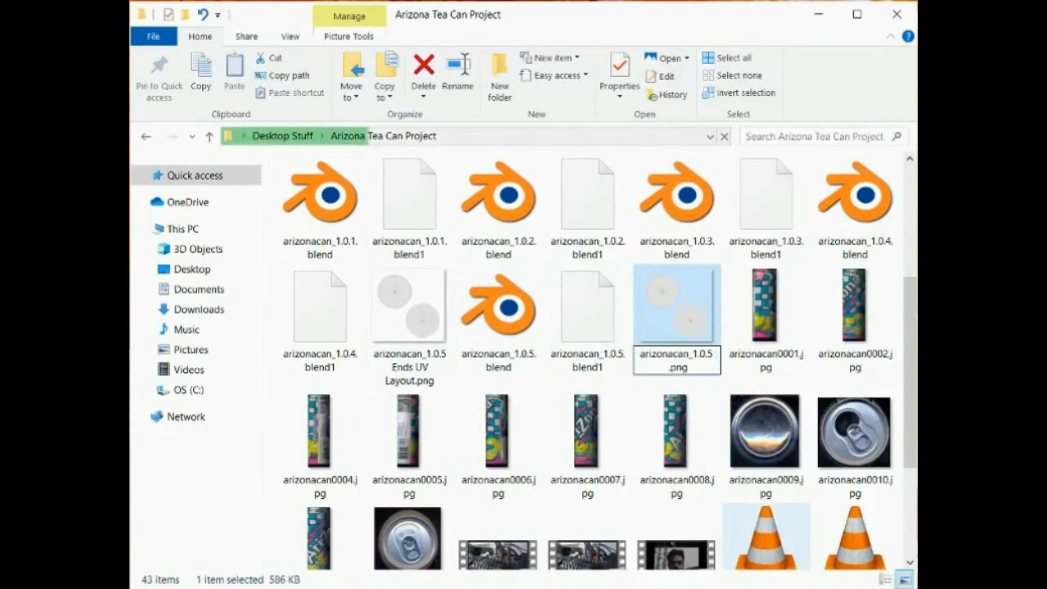
text(ds)
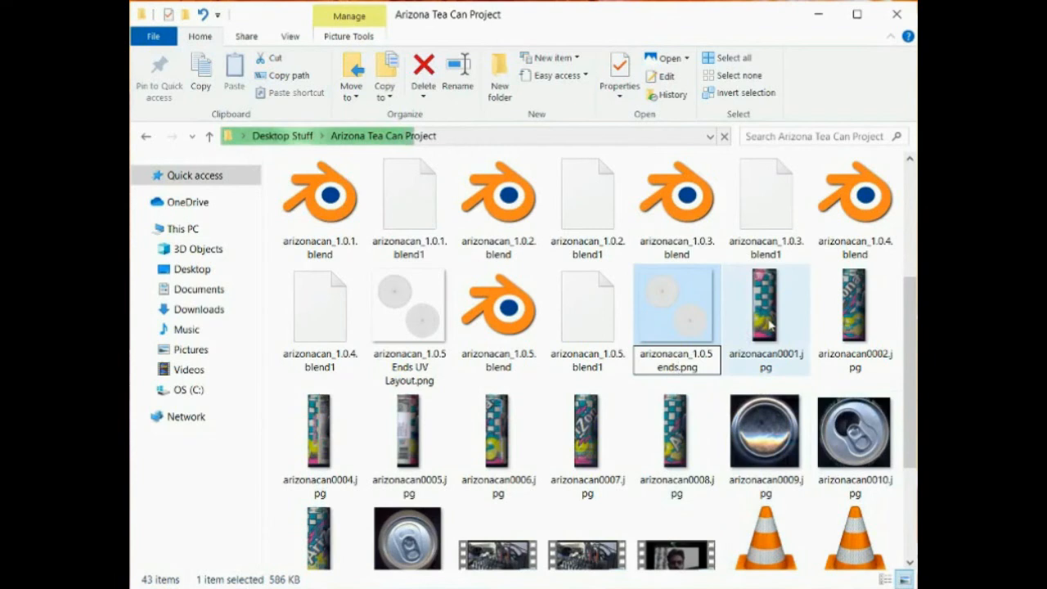
click(746, 322)
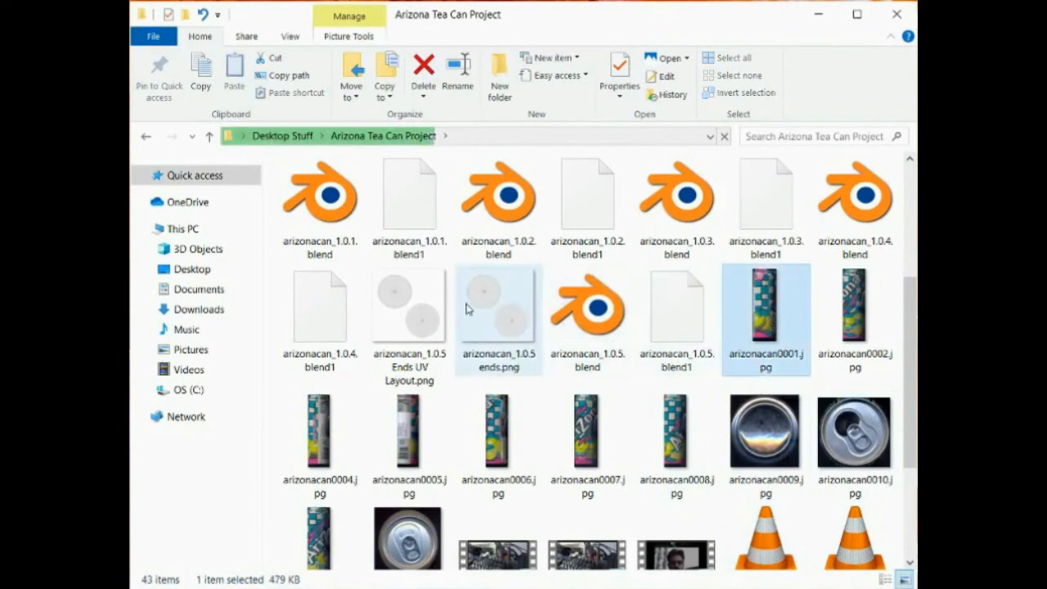
click(507, 309)
double_click(577, 315)
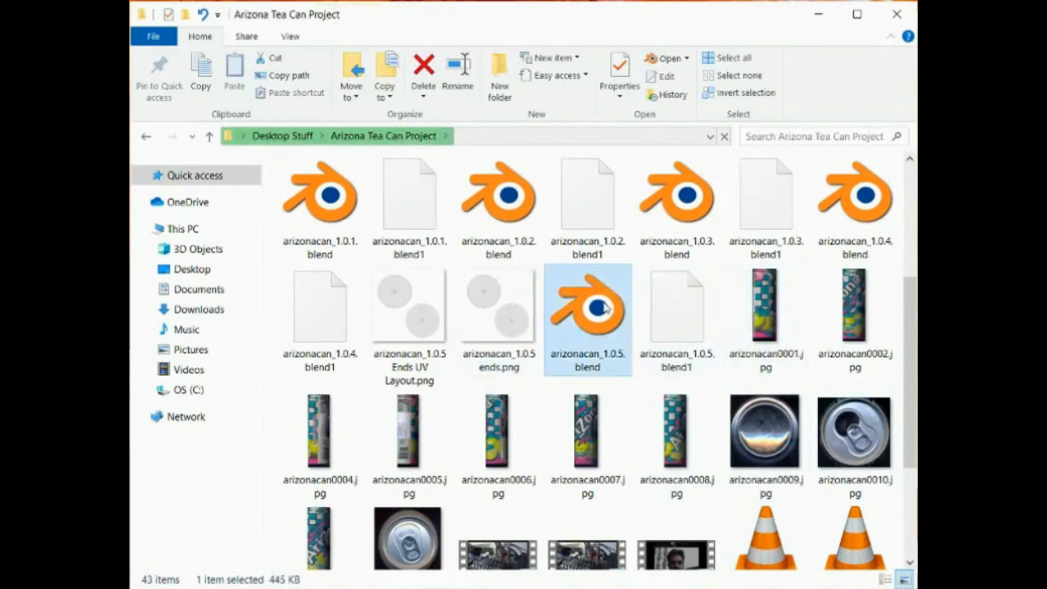
- In Blender, change the UV/Image Editor to the 3D View and deselect all of the can's geometry
click(18, 517)
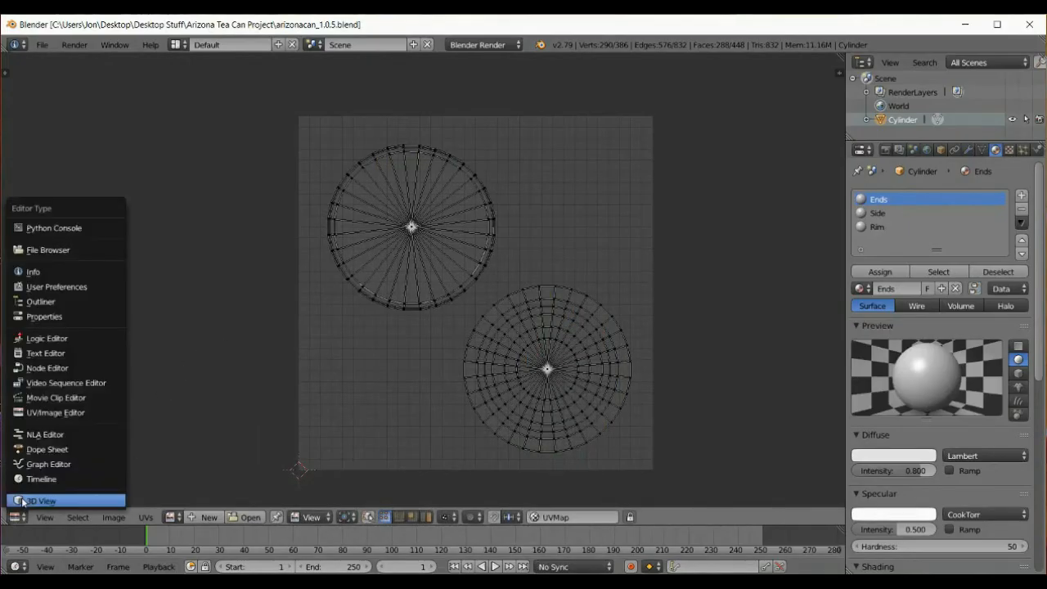
click(34, 500)
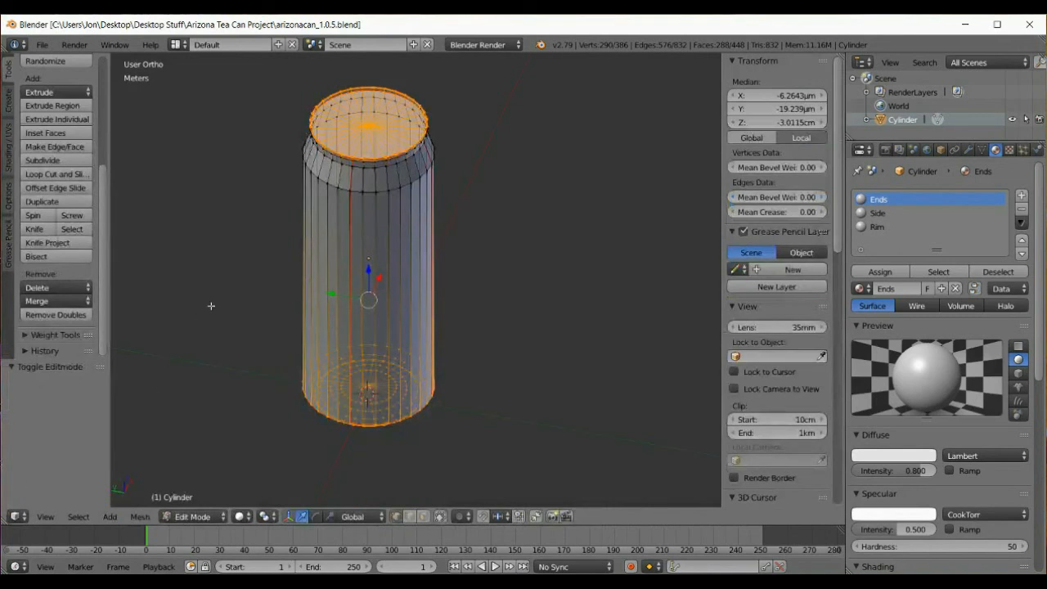
click(86, 517)
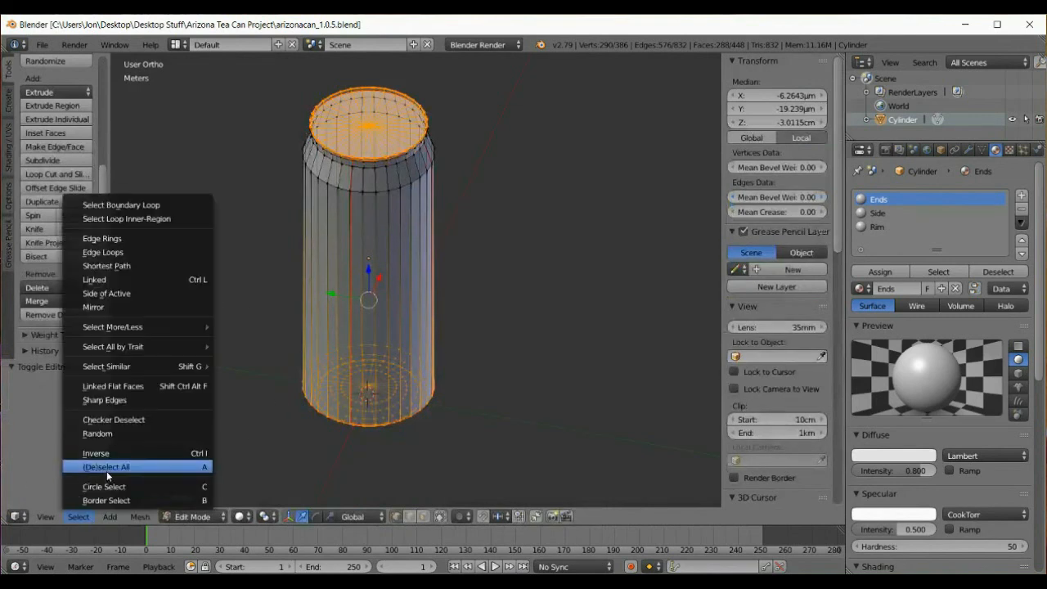
click(107, 469)
- Select the can's faces assigned to the Side material
click(903, 212)
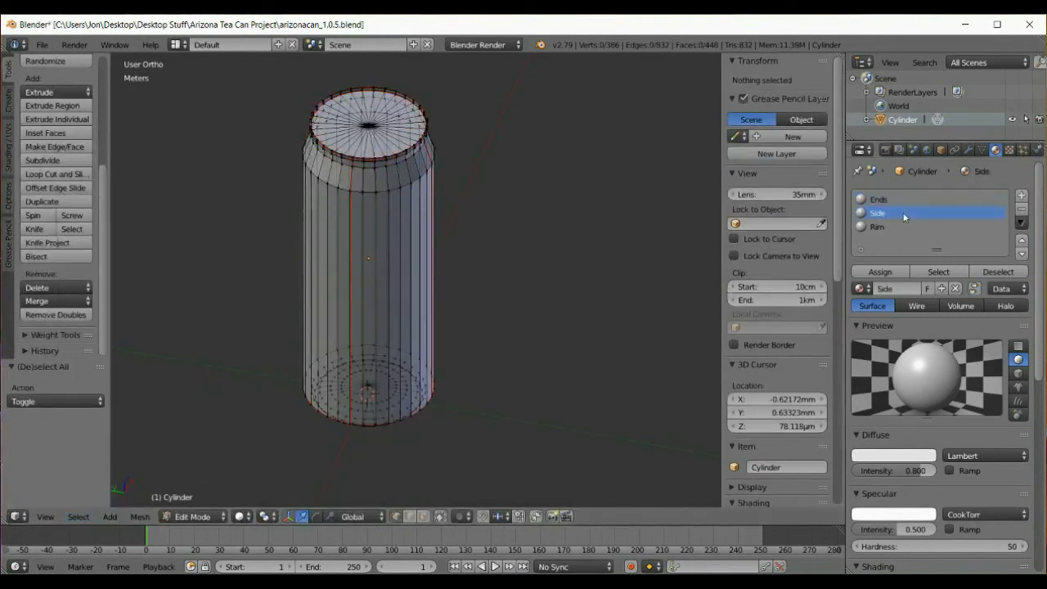
click(938, 272)
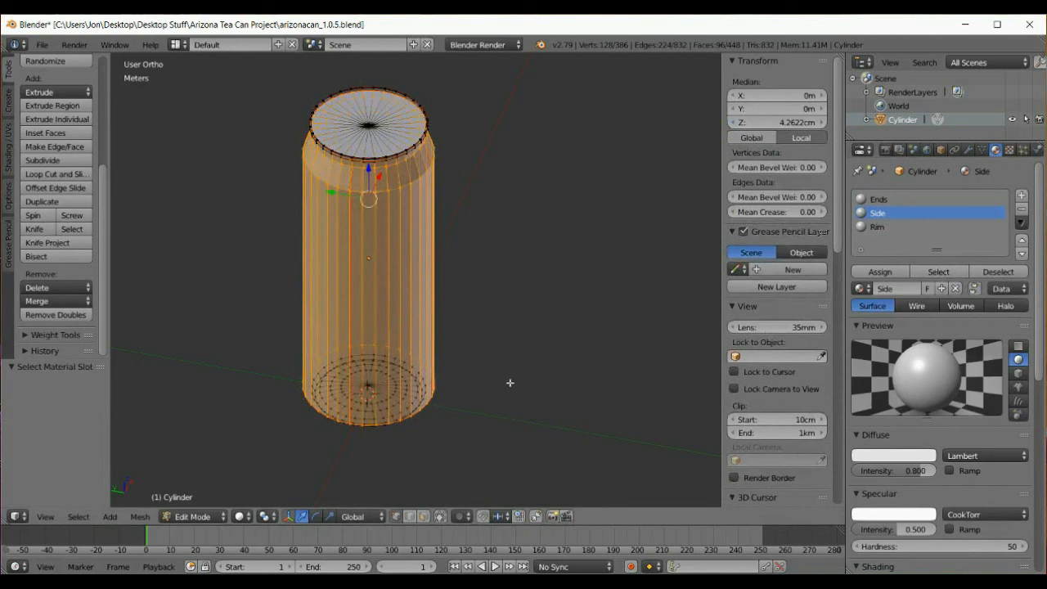
middle_drag(506, 382, 452, 331)
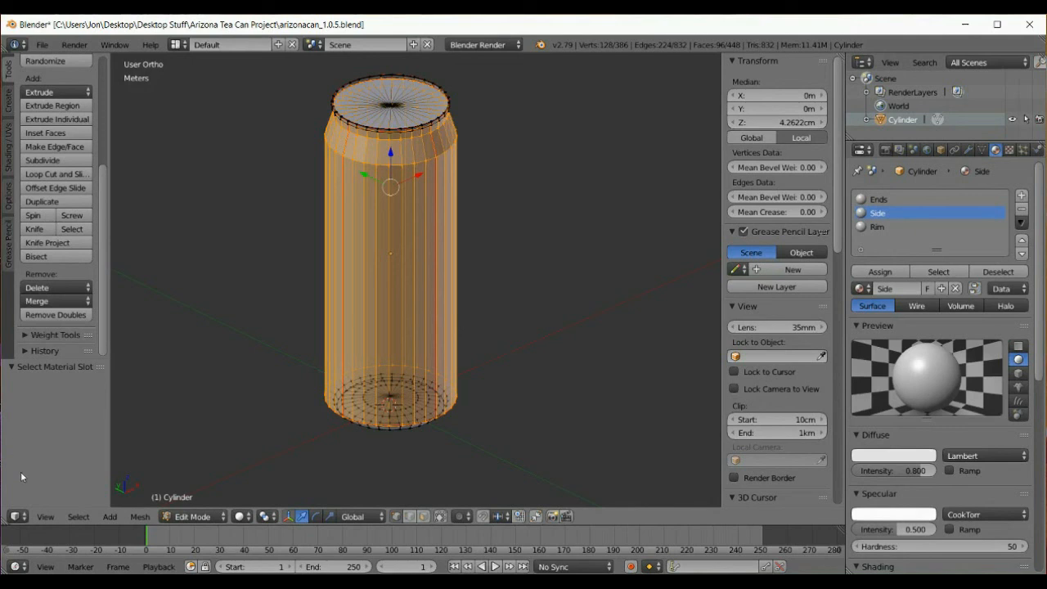
- Switch the 3D View to the UV/Image Editor and start a UV layout export named "arizonacan_1.0.5 side.png"
click(15, 517)
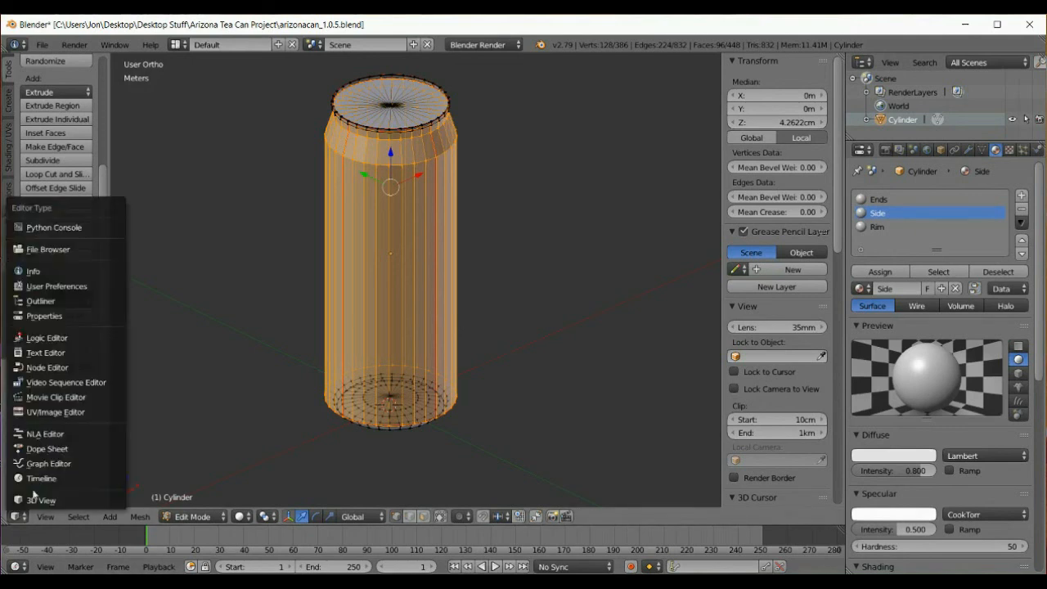
click(51, 412)
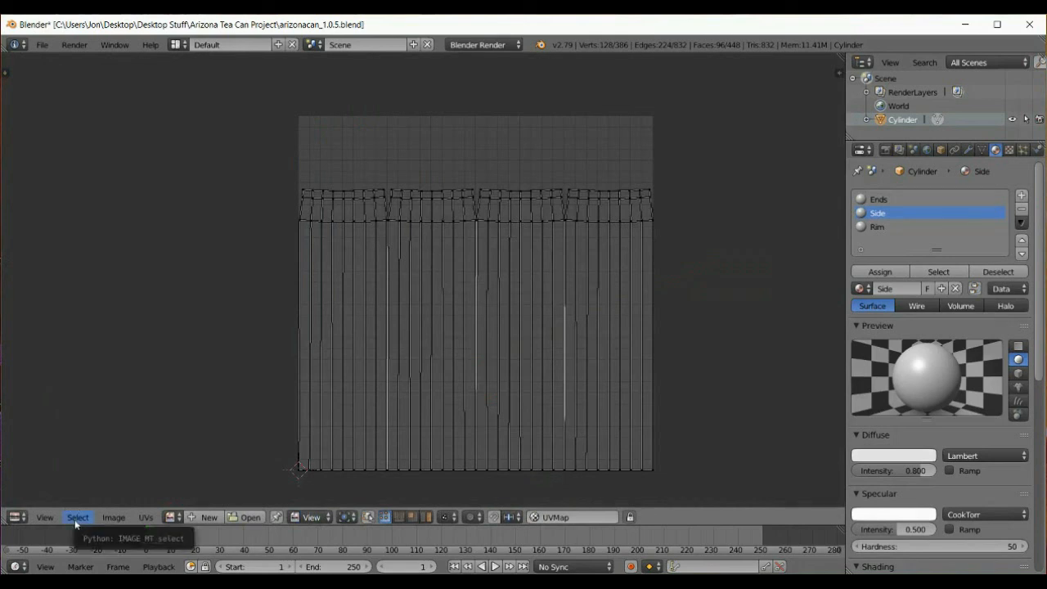
click(144, 518)
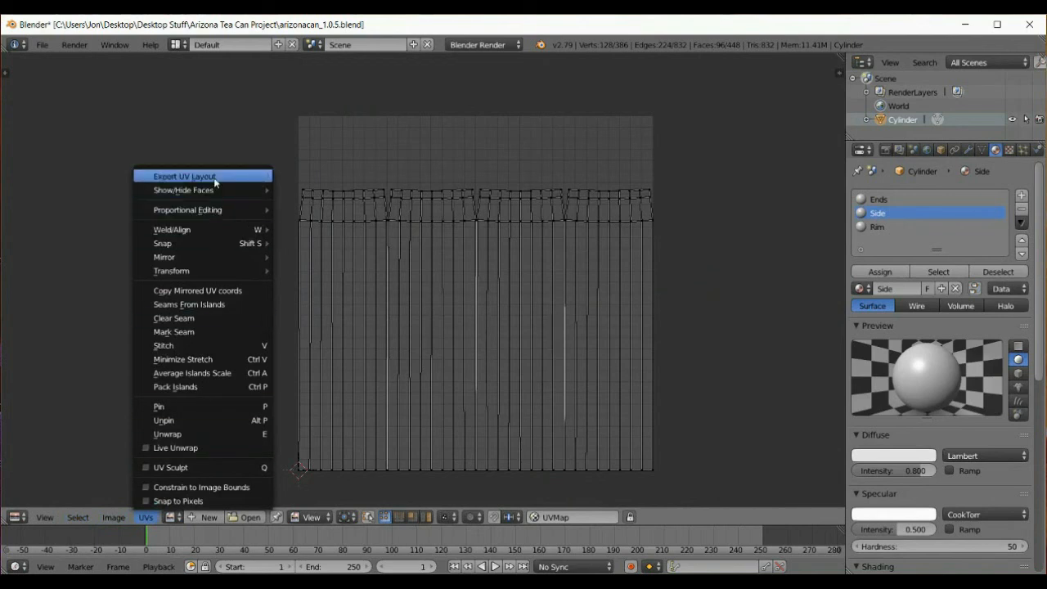
click(184, 175)
click(296, 96)
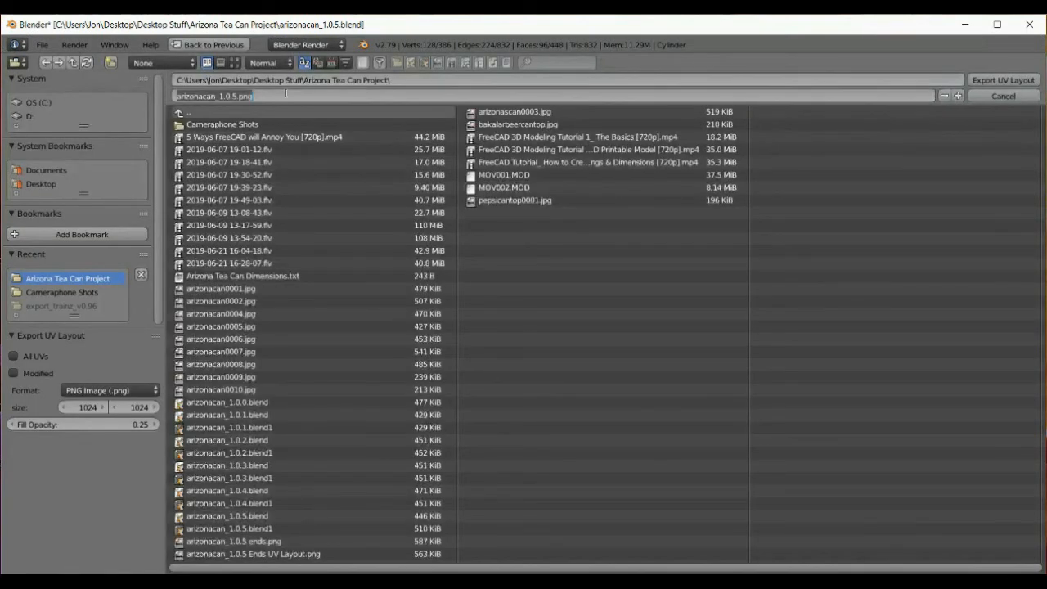
text(side)
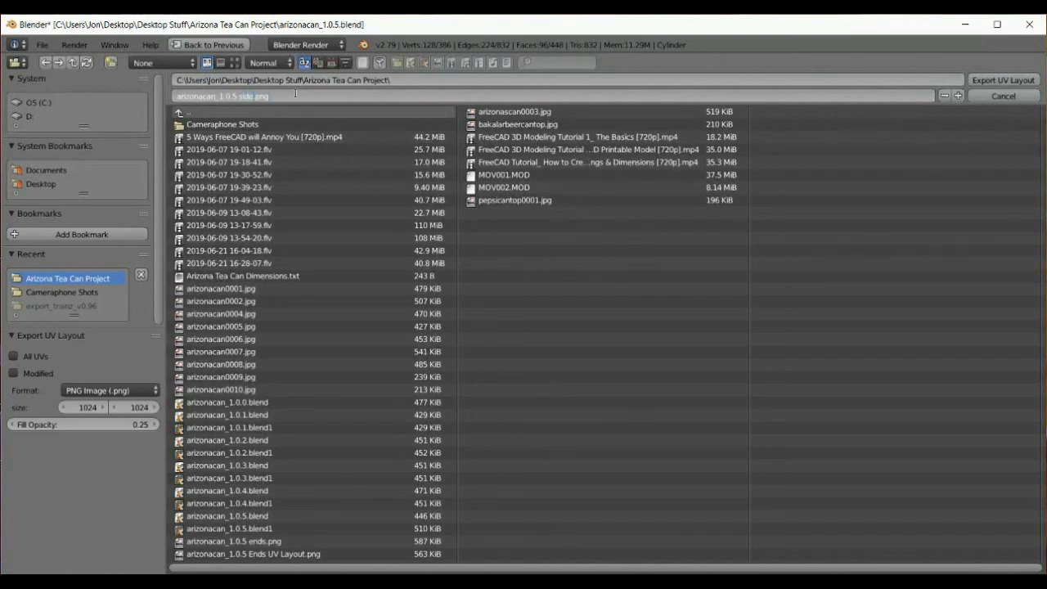
- Set the fill opacity of the UV layout export to 1.00
click(141, 429)
click(137, 426)
text(1)
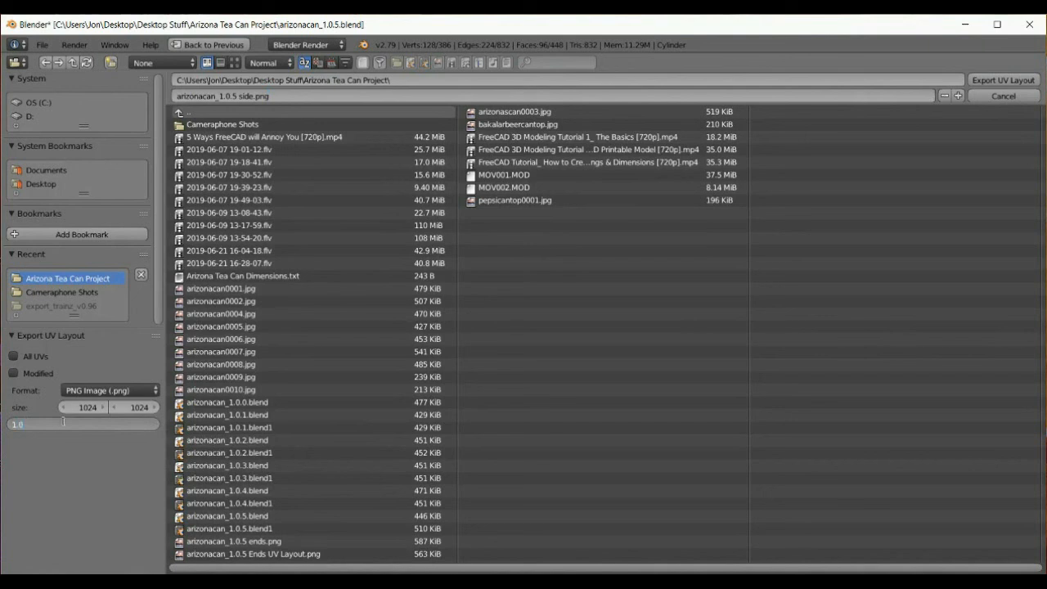
key(Return)
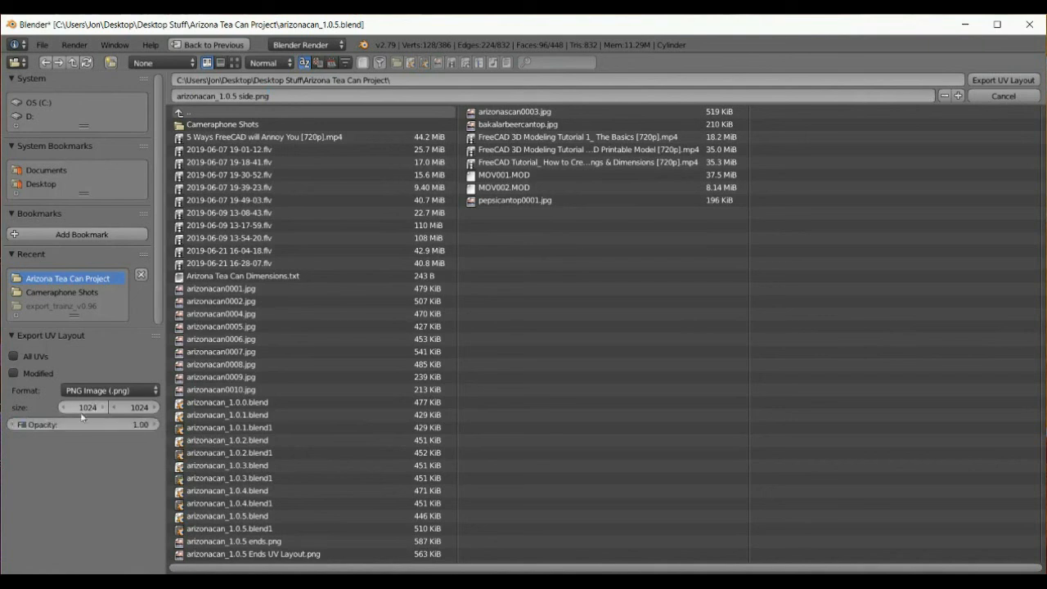
- Set the export size to 2056 by 2056 and export the side's UV layout as a PNG
click(96, 409)
text(2056)
click(139, 407)
text(2)
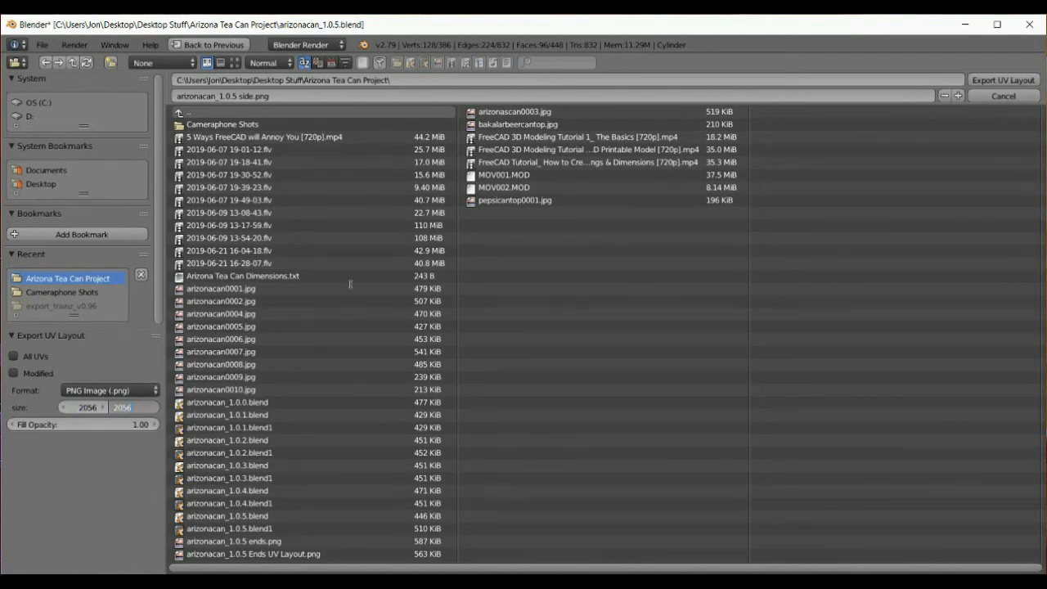
click(1001, 81)
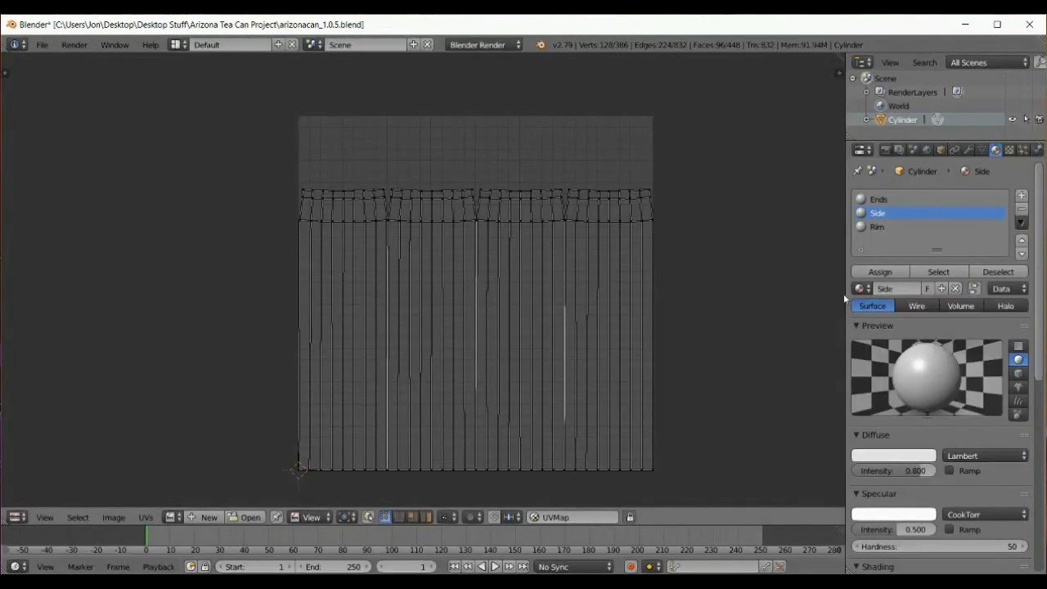
- Bring up the file commands for the current can project
click(42, 45)
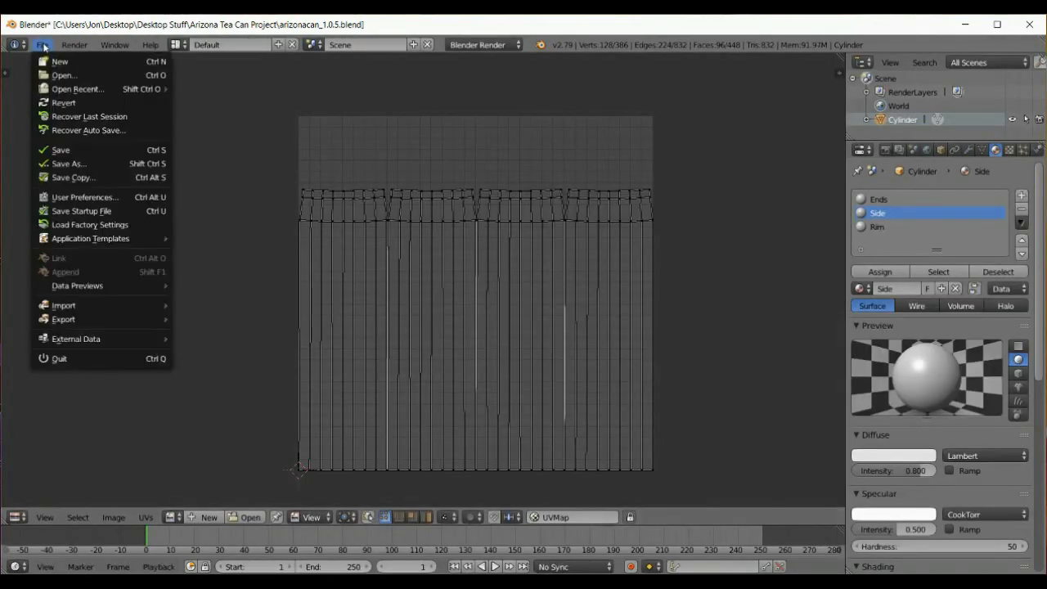